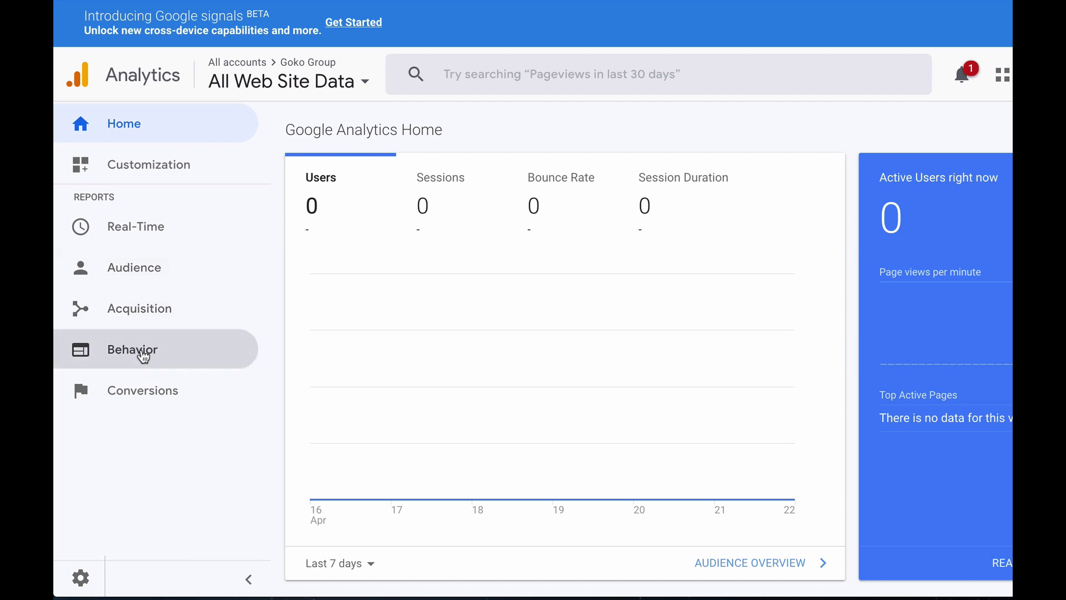
Open the Behavior > Site Content > All Pages report
click(135, 356)
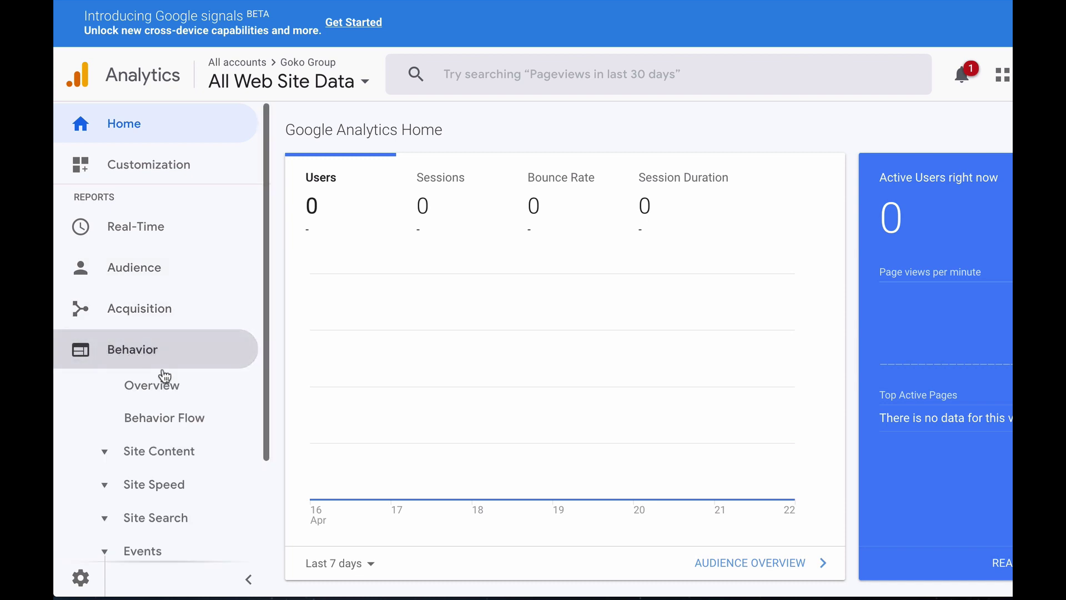
scroll(207, 434, down, 1)
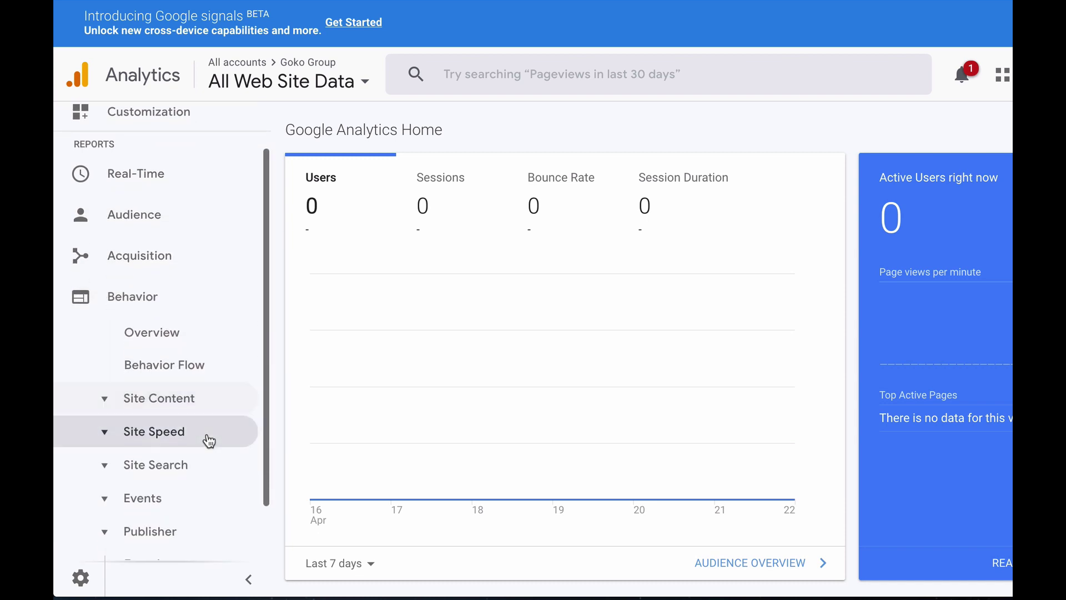
click(183, 405)
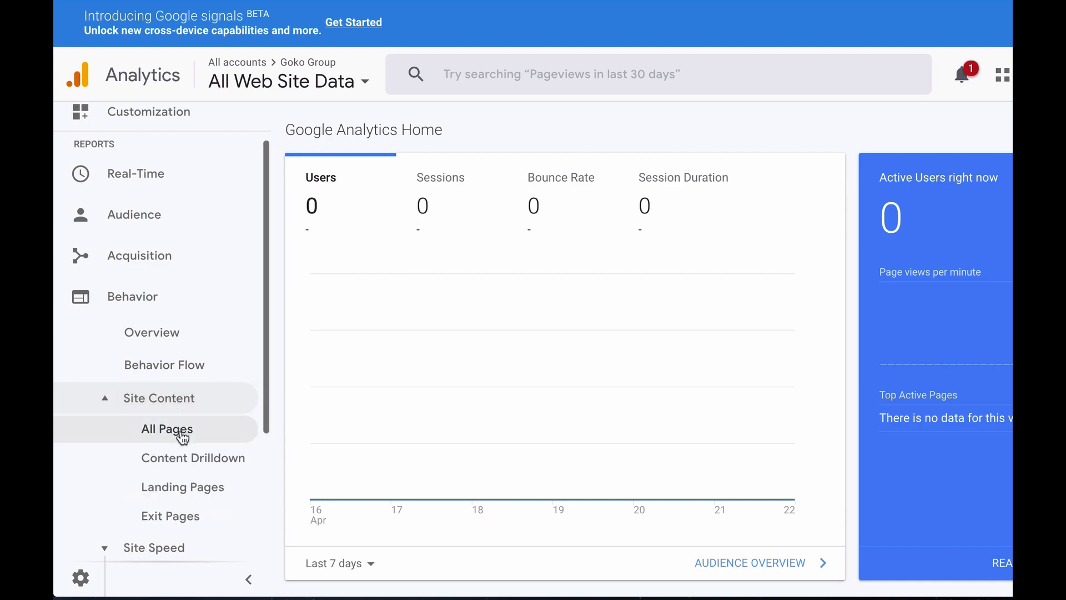
click(181, 433)
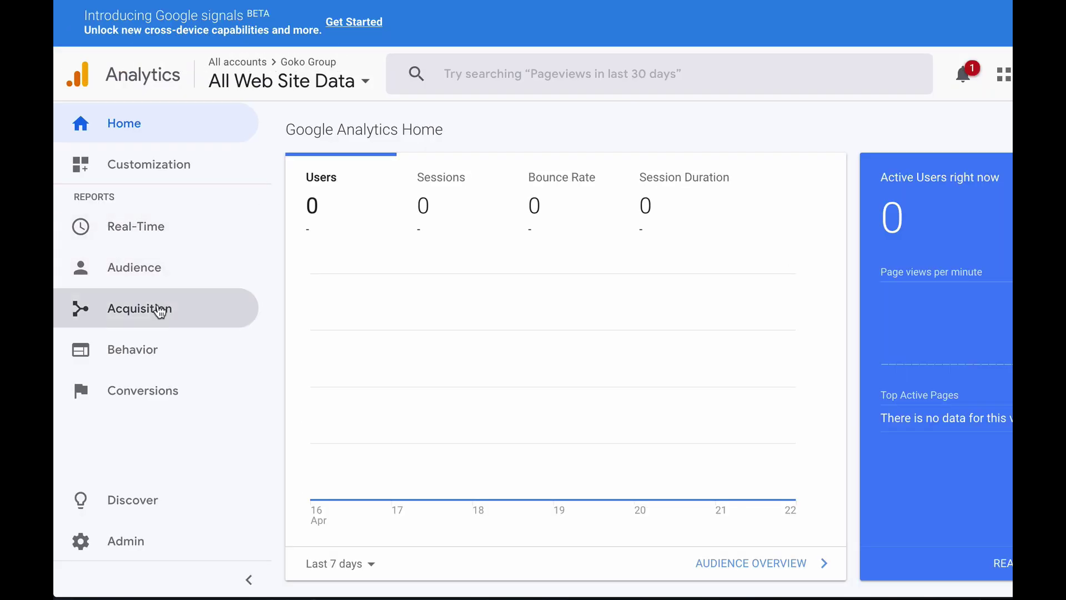
Expand the Acquisition reports to show Overview and All Traffic
click(160, 310)
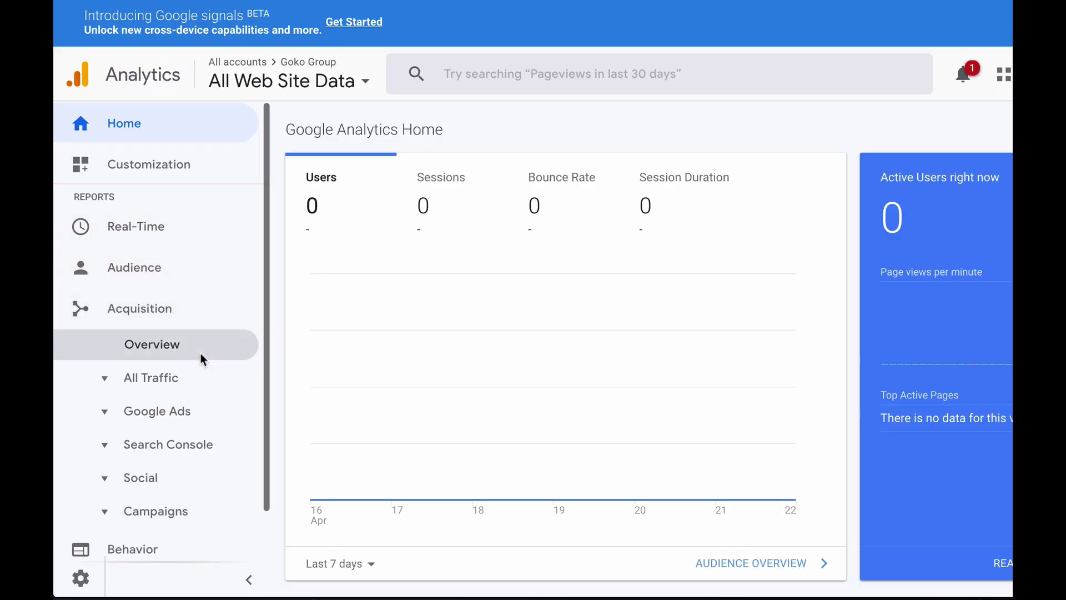
scroll(201, 356, down, 1)
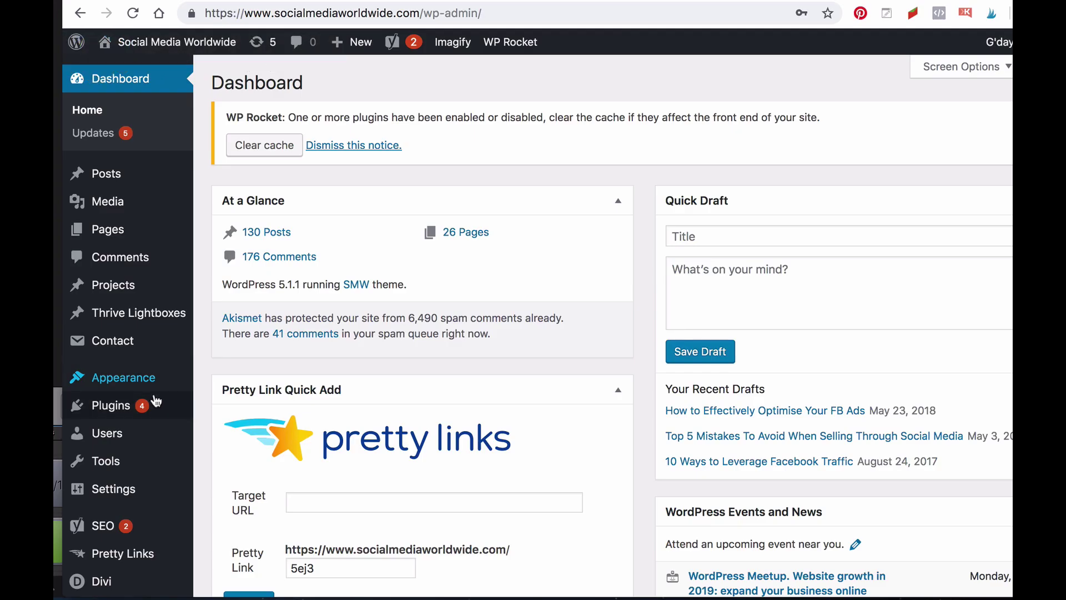
mouse_move(119, 413)
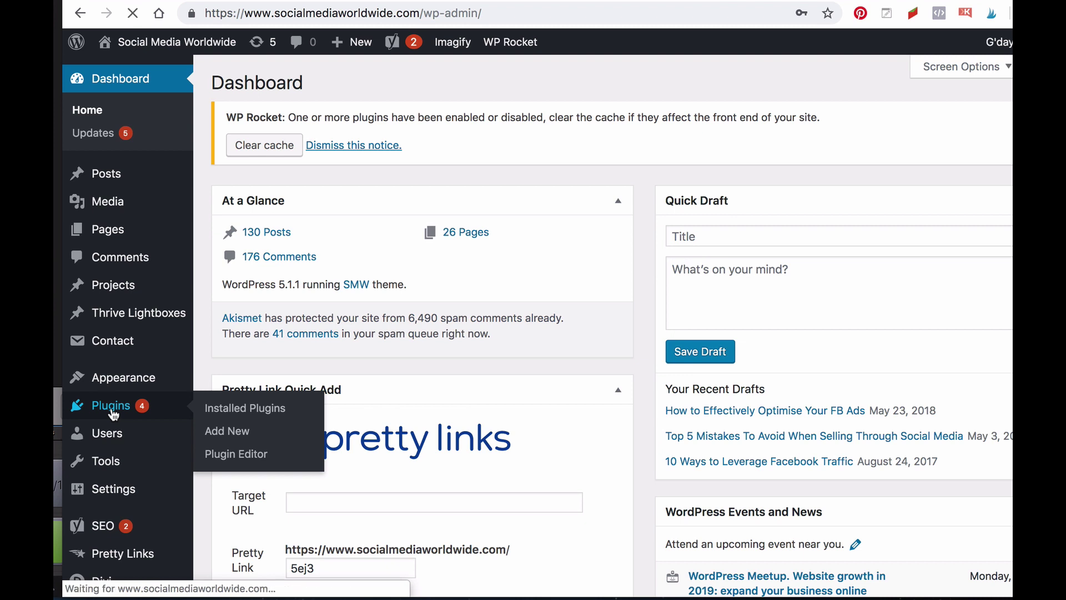
Search Add New plugins for 'google analytics' and review the GADWP plugin details
click(218, 438)
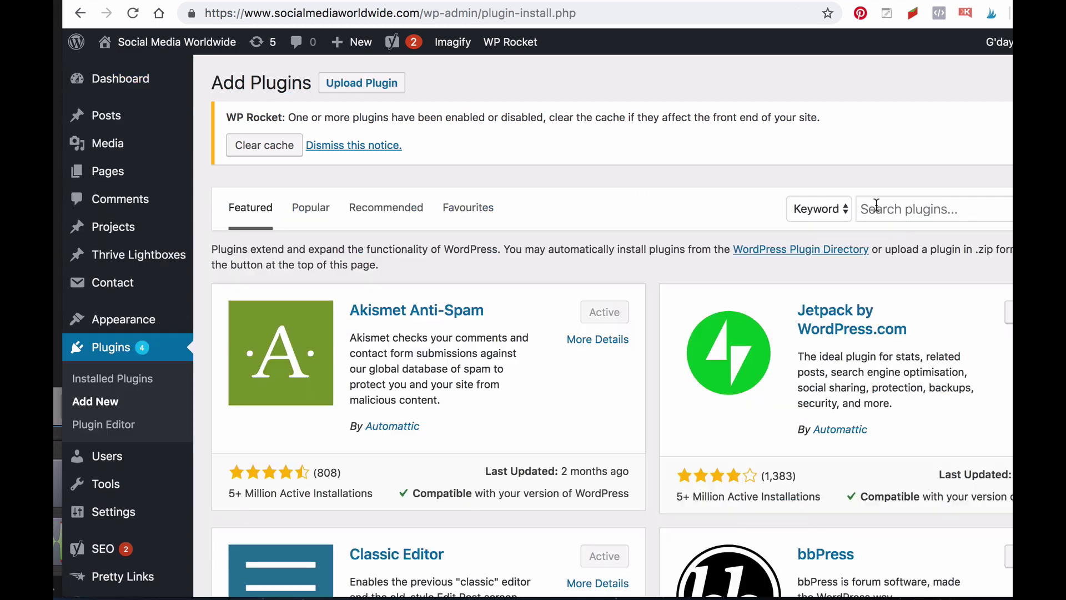
click(877, 209)
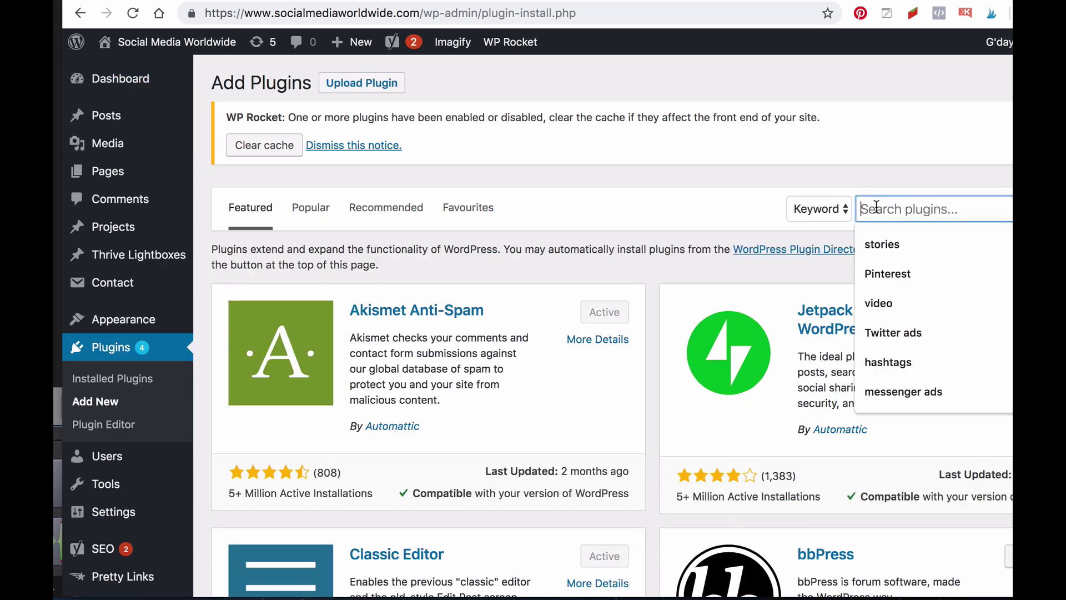
text(google)
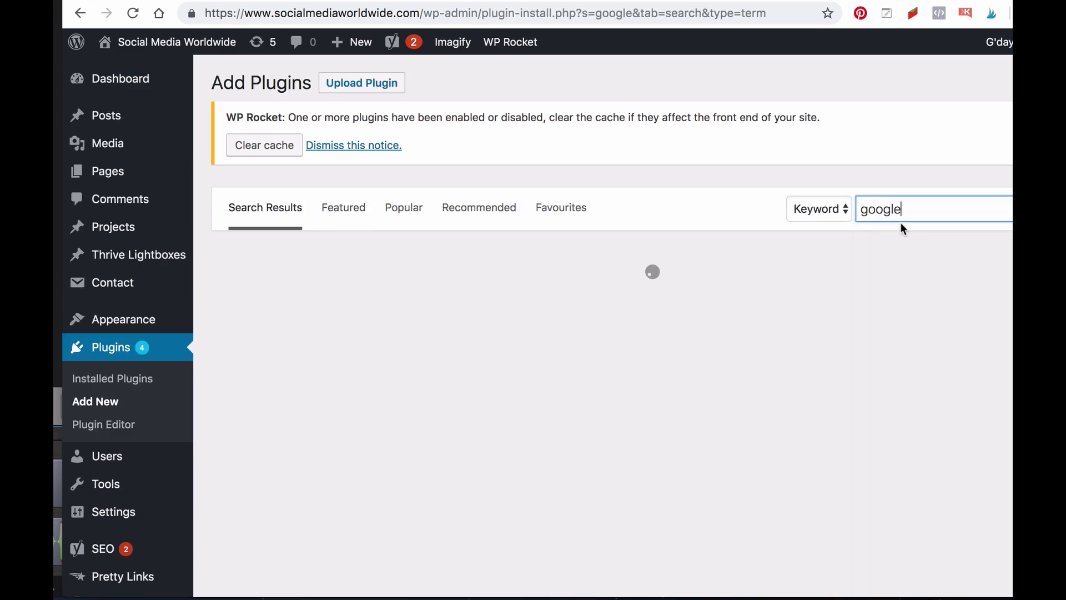
text( analytics)
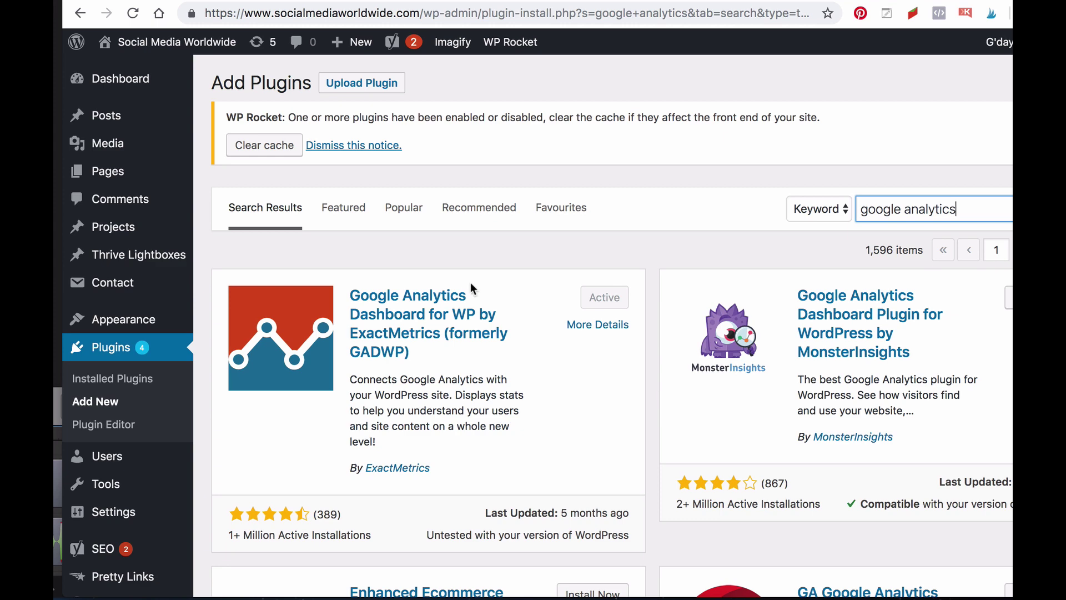
click(419, 316)
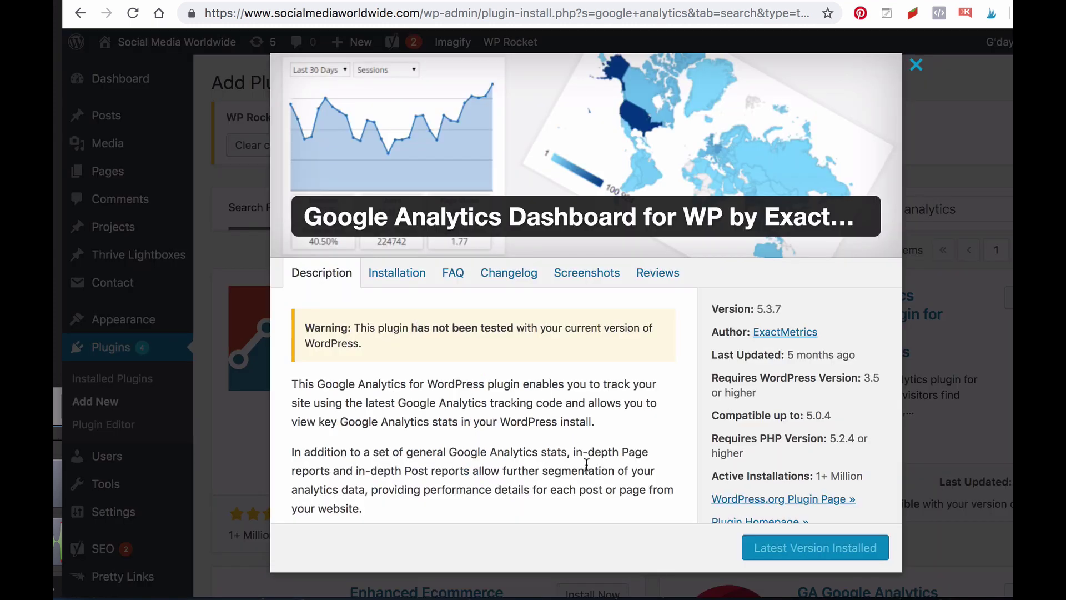
scroll(586, 464, down, 3)
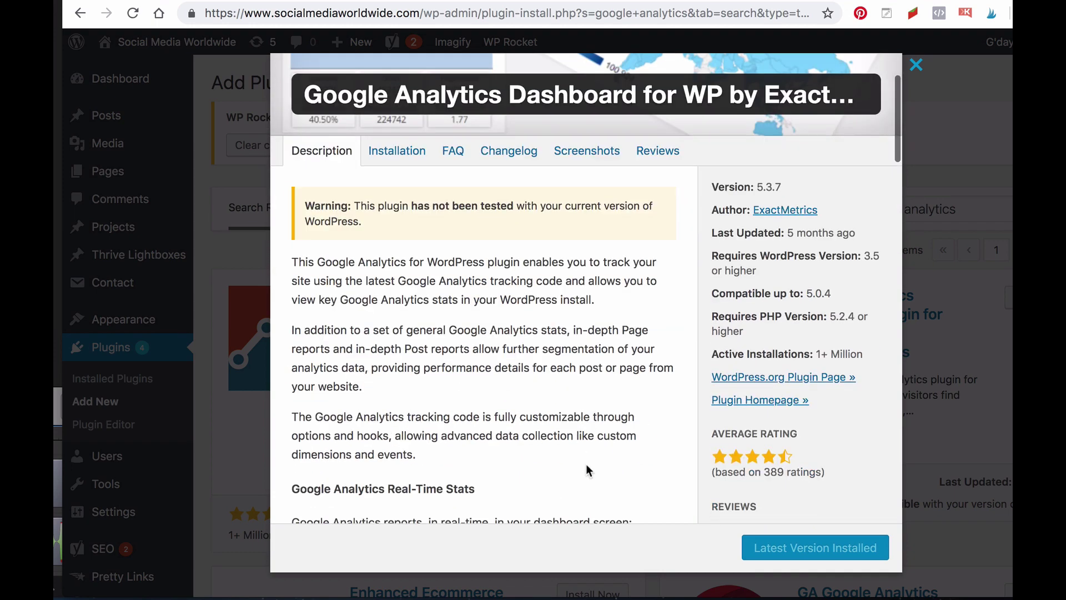
click(198, 408)
Open the Google Analytics plugin's General Settings
scroll(199, 408, down, 2)
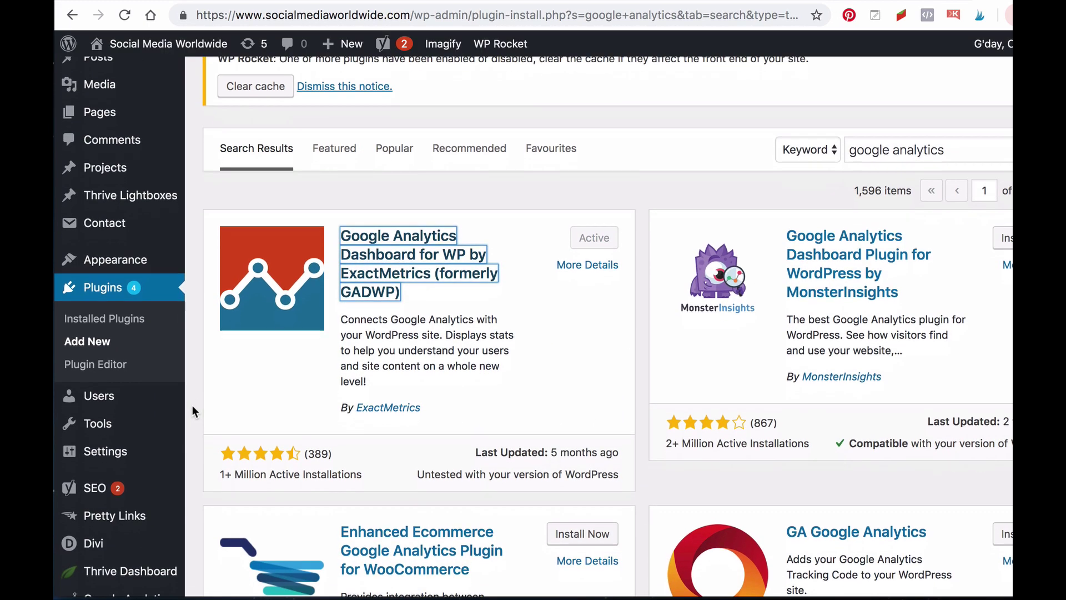
scroll(192, 408, down, 2)
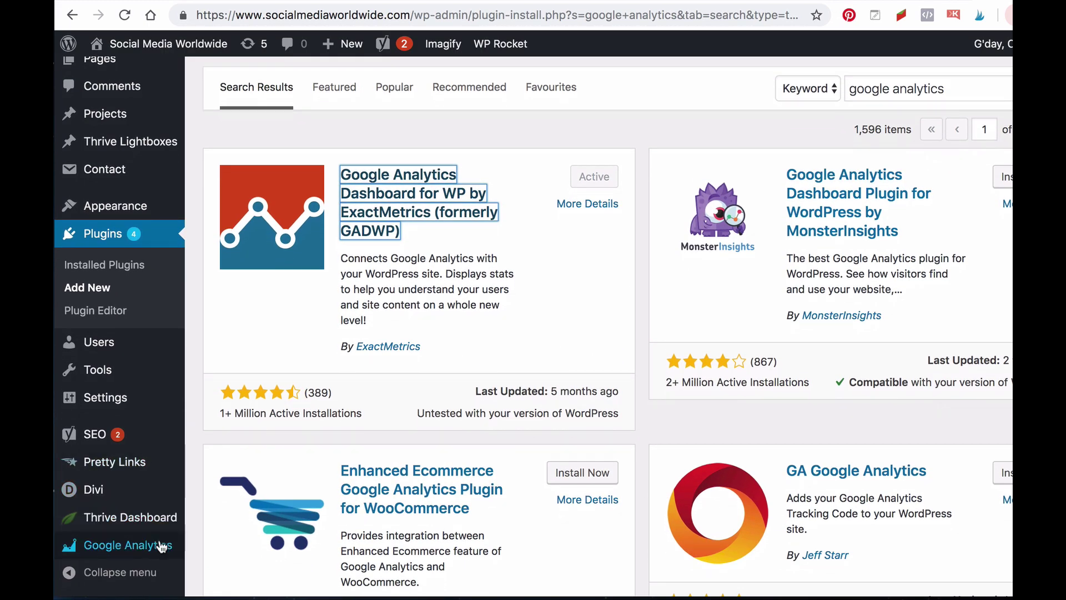
mouse_move(162, 544)
click(244, 457)
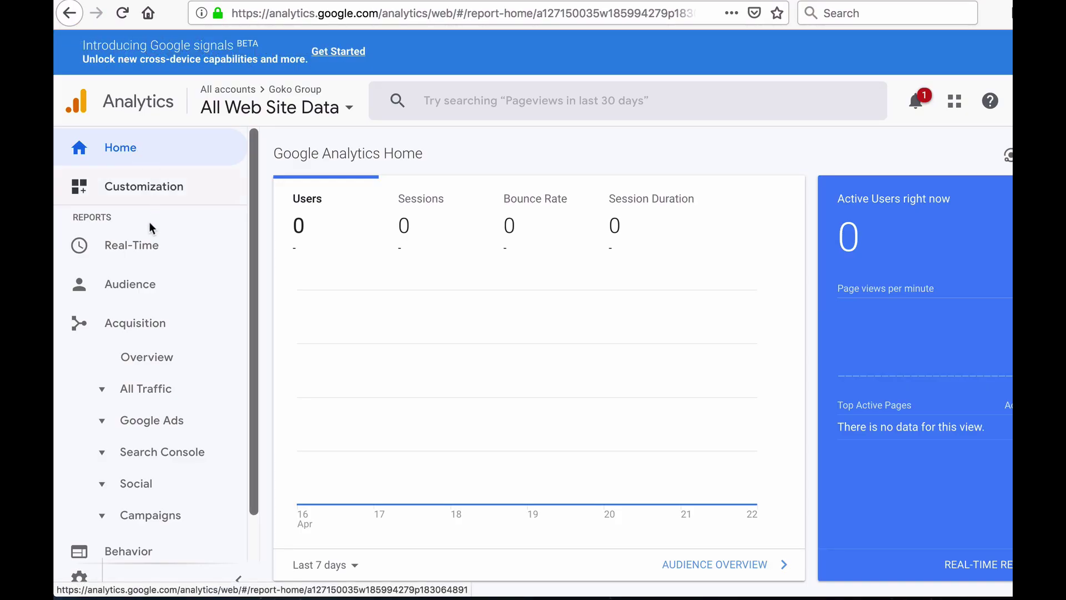
Scroll through the Real-Time Overview report showing 0 active users, then return Home
click(144, 249)
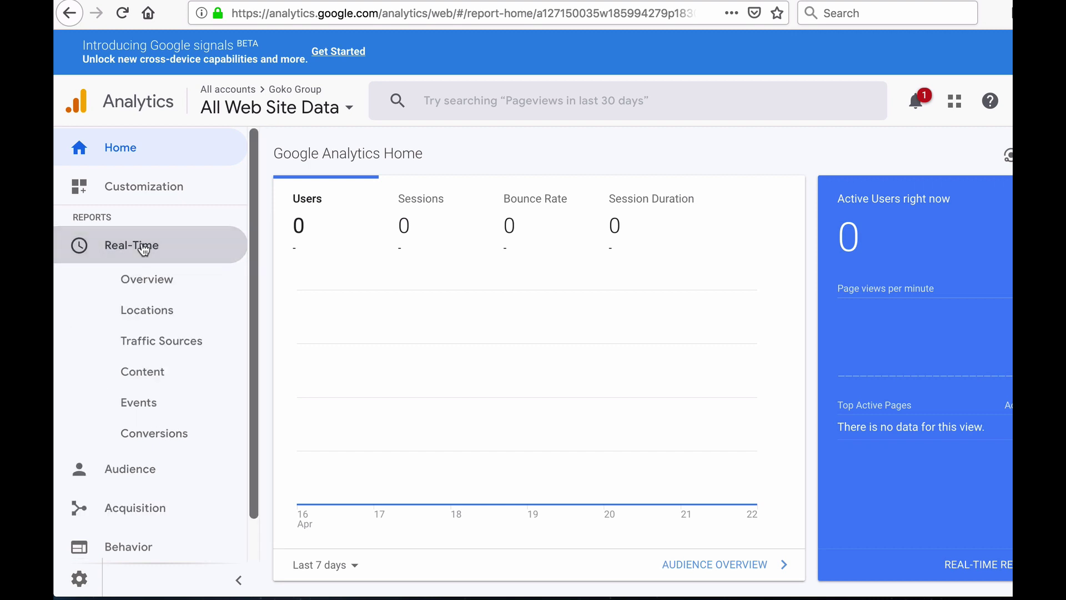
click(145, 284)
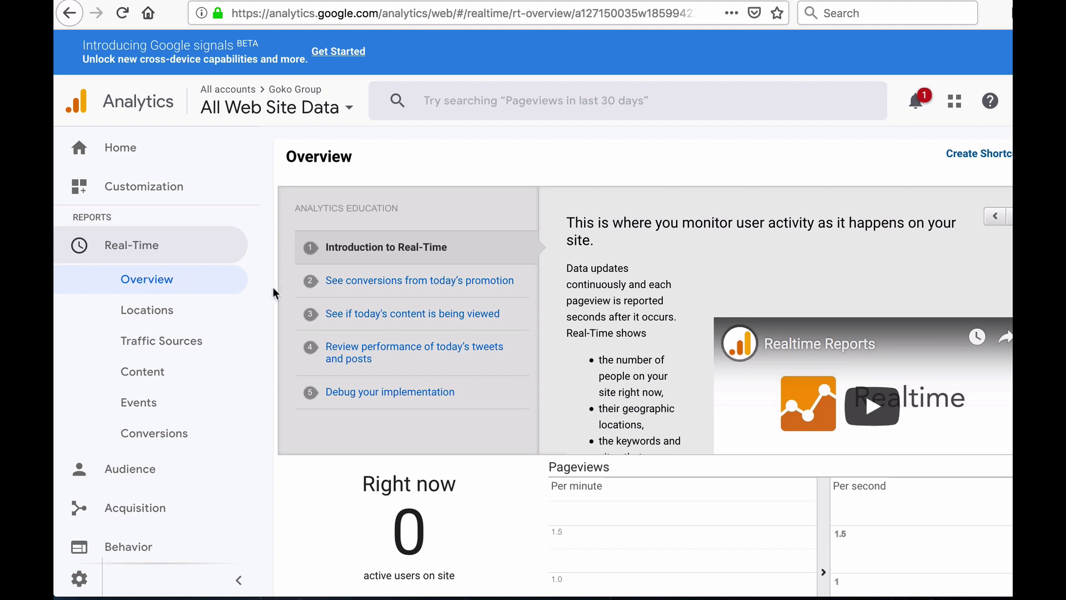
scroll(273, 287, down, 3)
scroll(272, 287, down, 2)
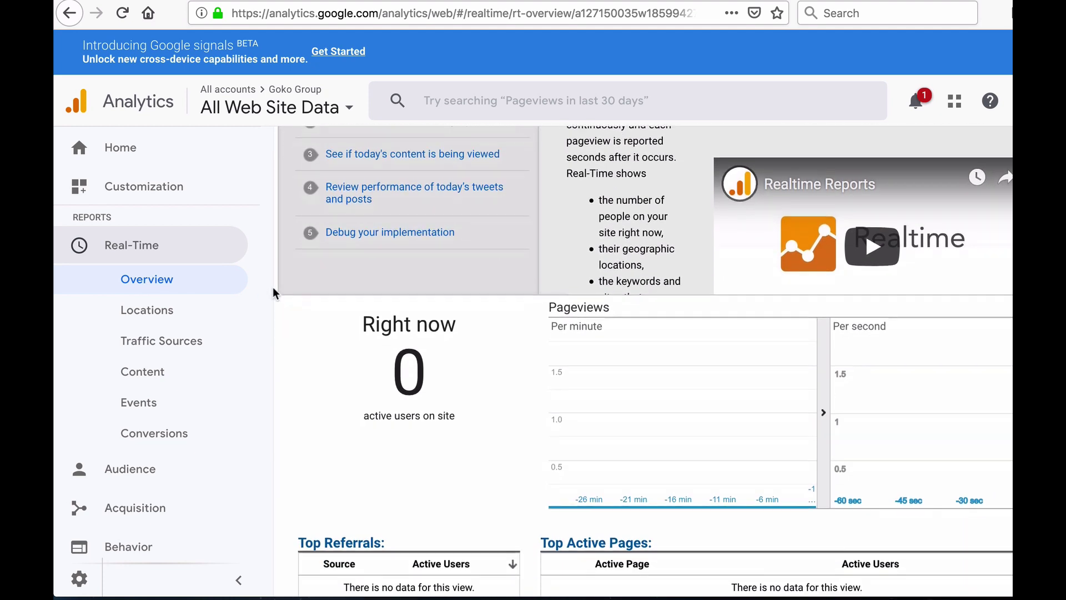
scroll(272, 287, up, 2)
scroll(273, 287, up, 3)
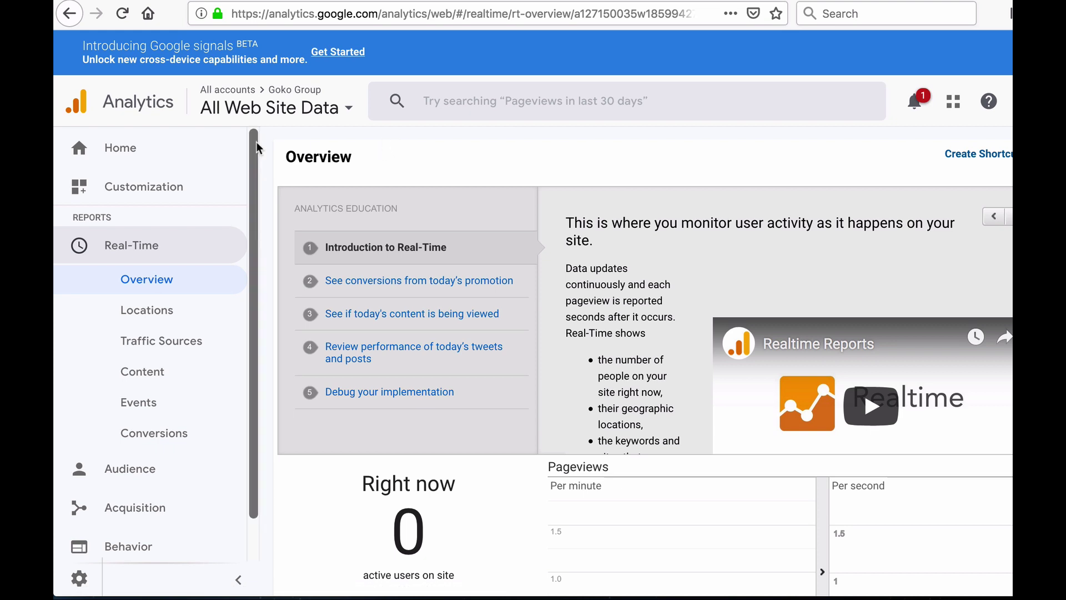
click(136, 151)
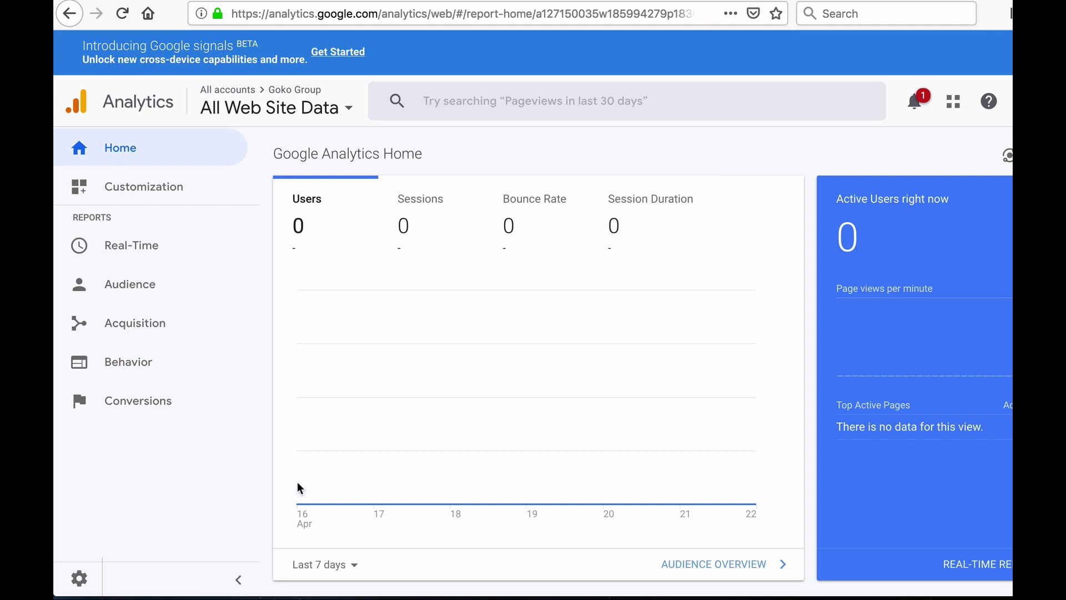
Scroll the Home dashboard past the acquisition, active users, retention, time-of-day and country cards to the top pages
scroll(300, 483, down, 3)
scroll(300, 491, down, 4)
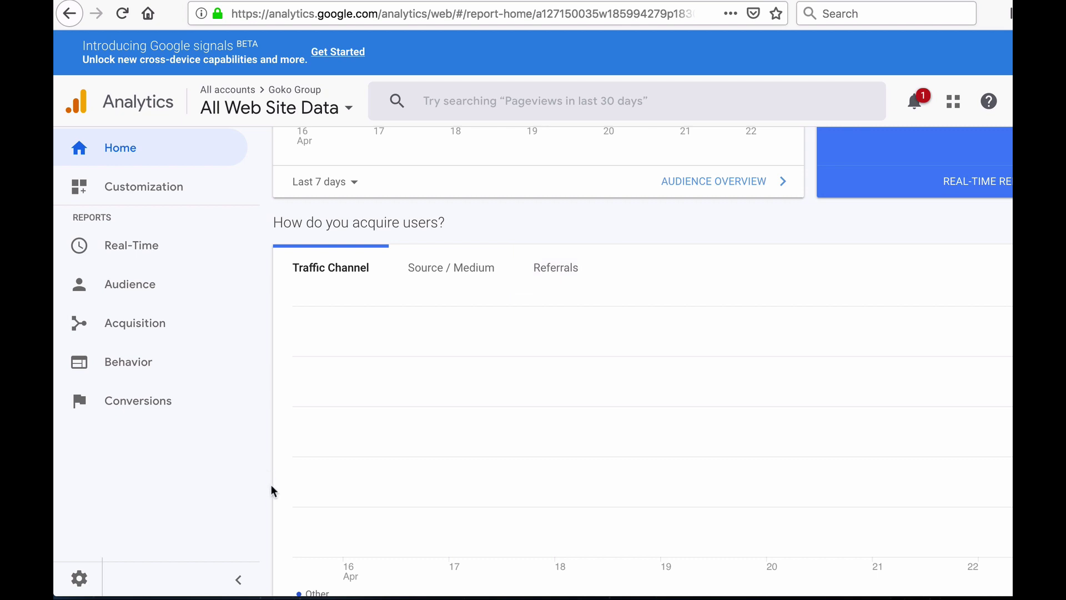
scroll(271, 485, down, 4)
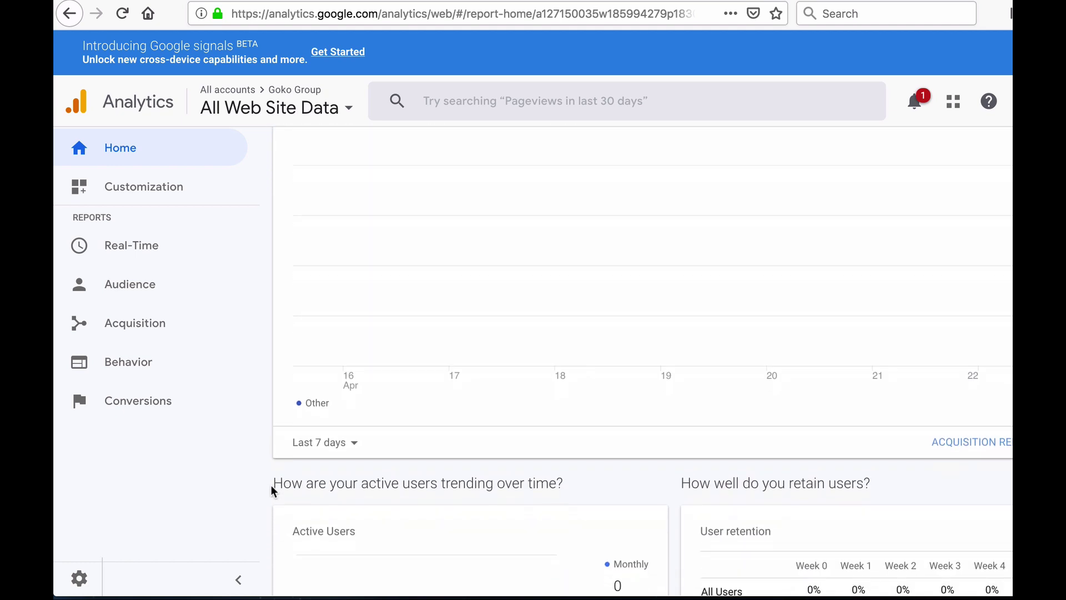
scroll(271, 485, down, 4)
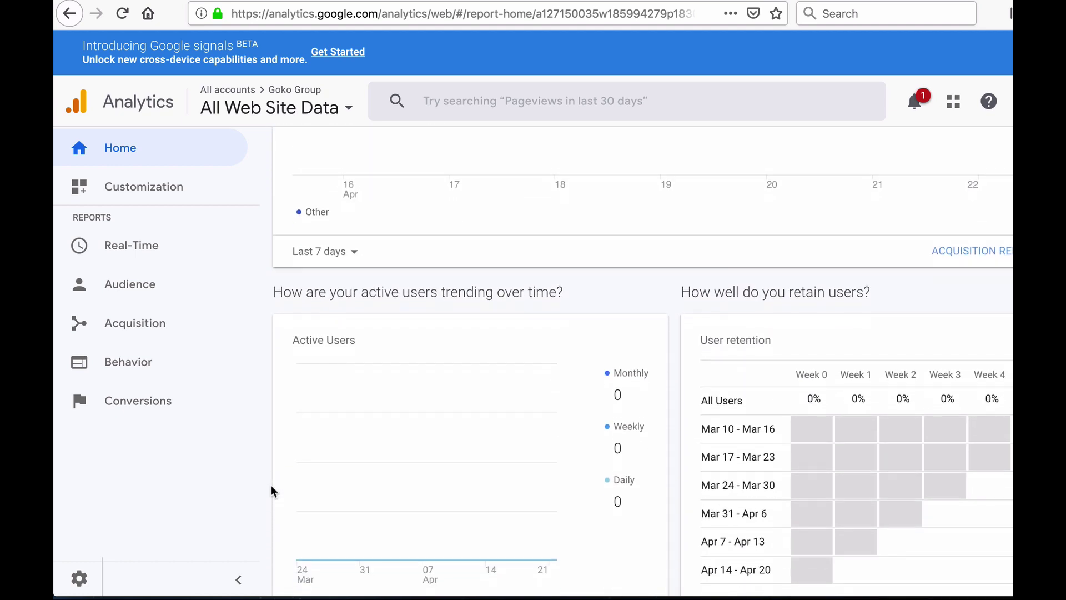
scroll(271, 484, down, 3)
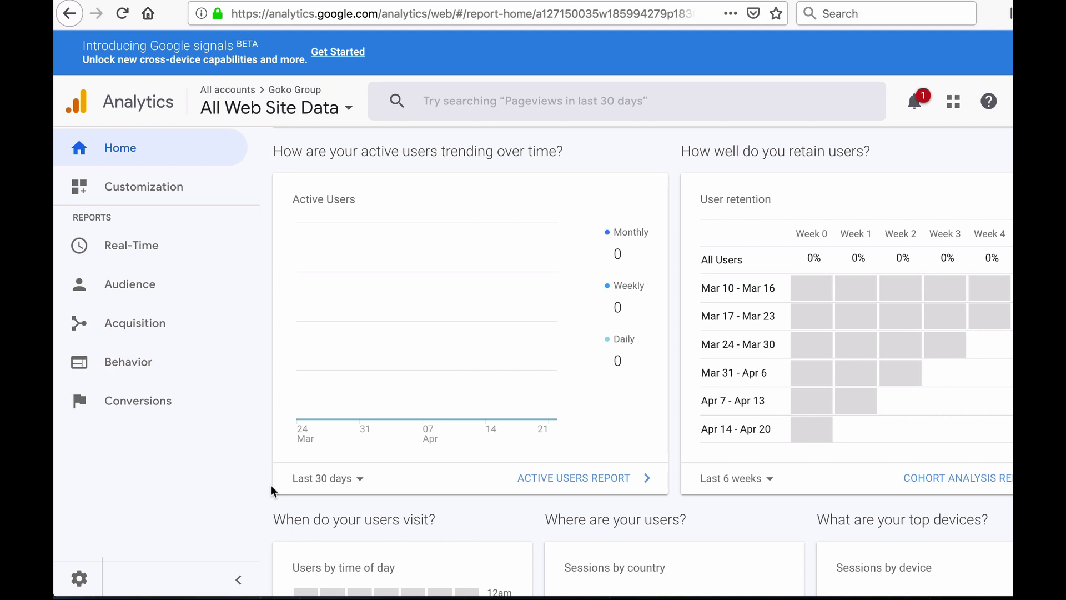
scroll(271, 486, down, 3)
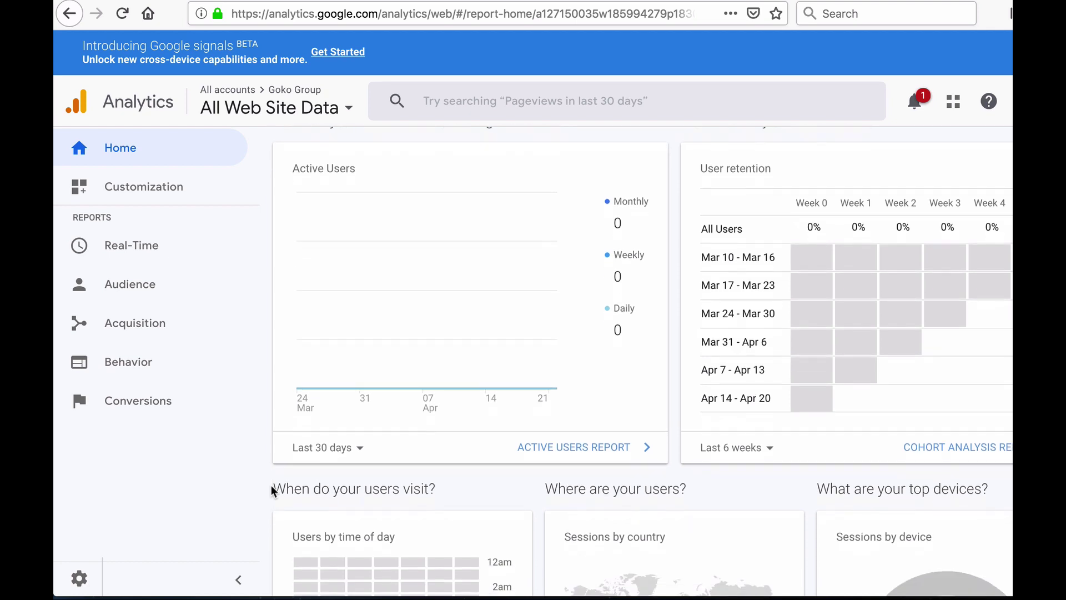
scroll(272, 485, down, 3)
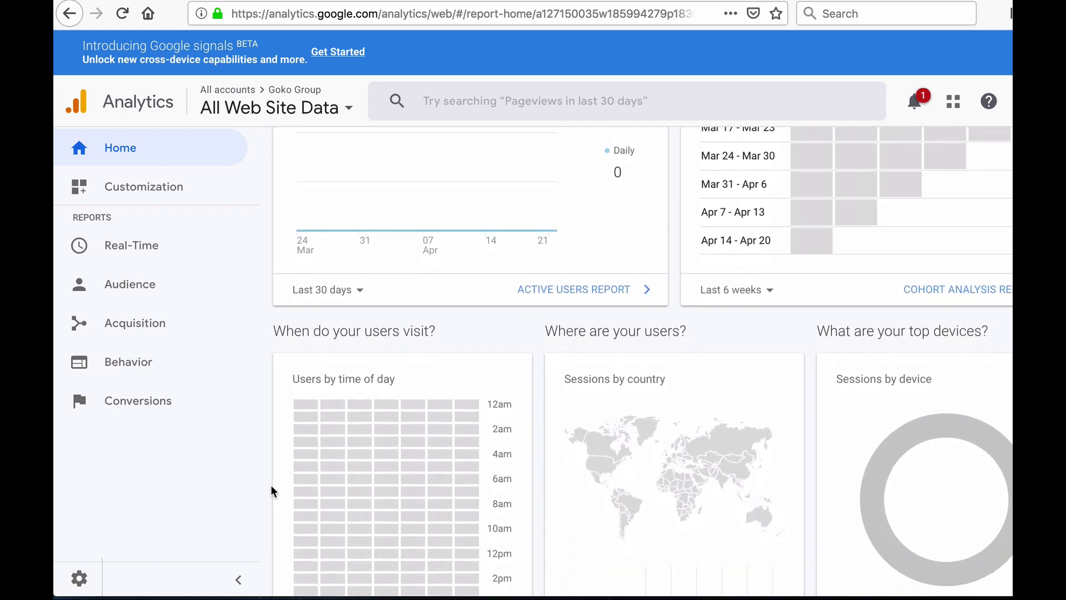
scroll(271, 485, down, 5)
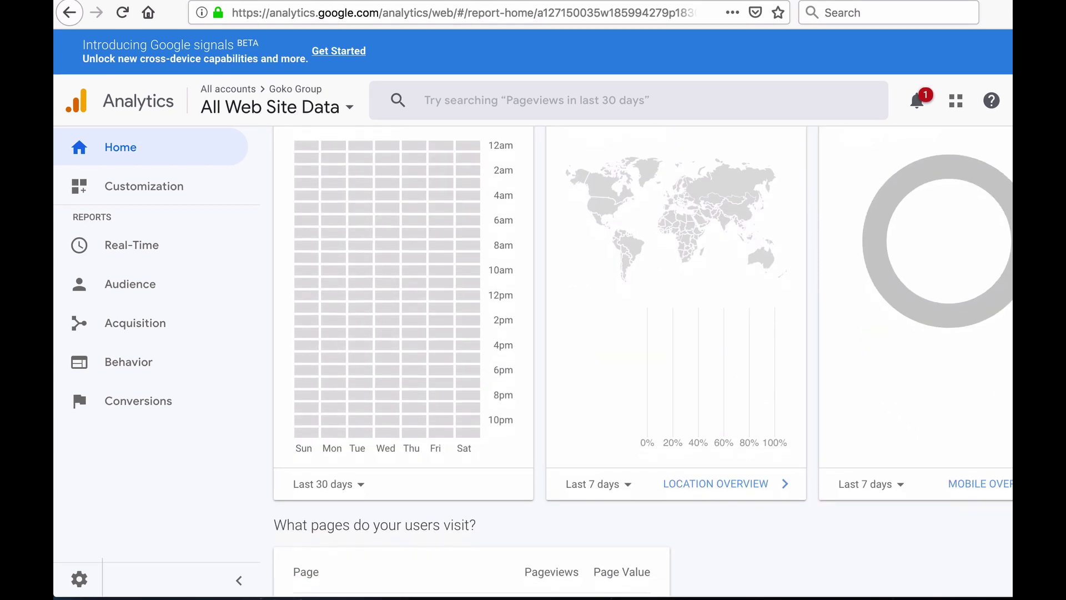
scroll(642, 362, down, 3)
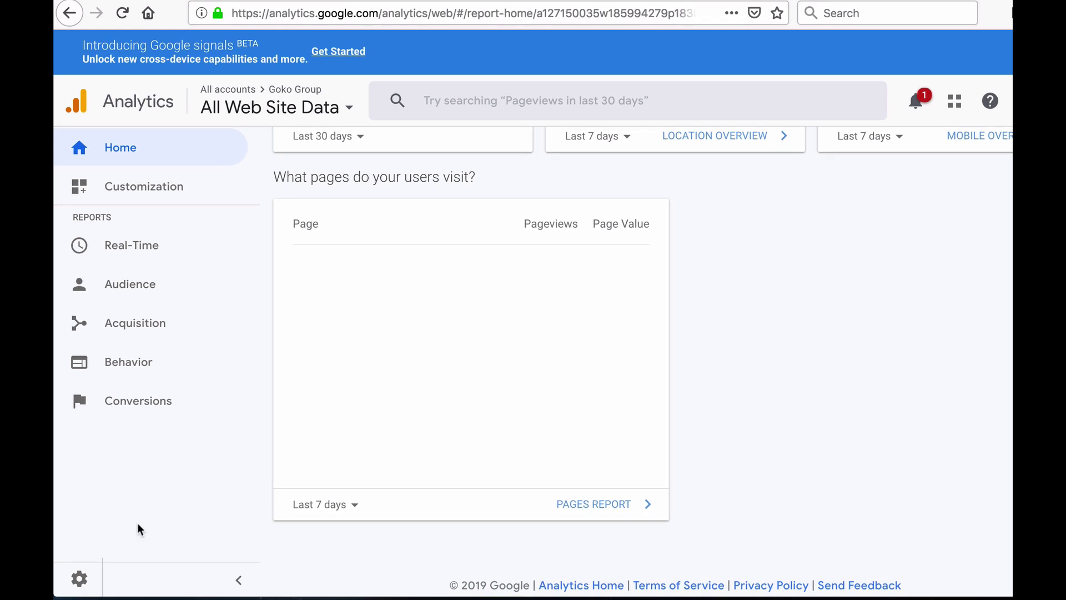
Expand Audience, then Conversions > Goals to list Overview, Goal URLs, Reverse Goal Path and Funnel Visualization
click(147, 286)
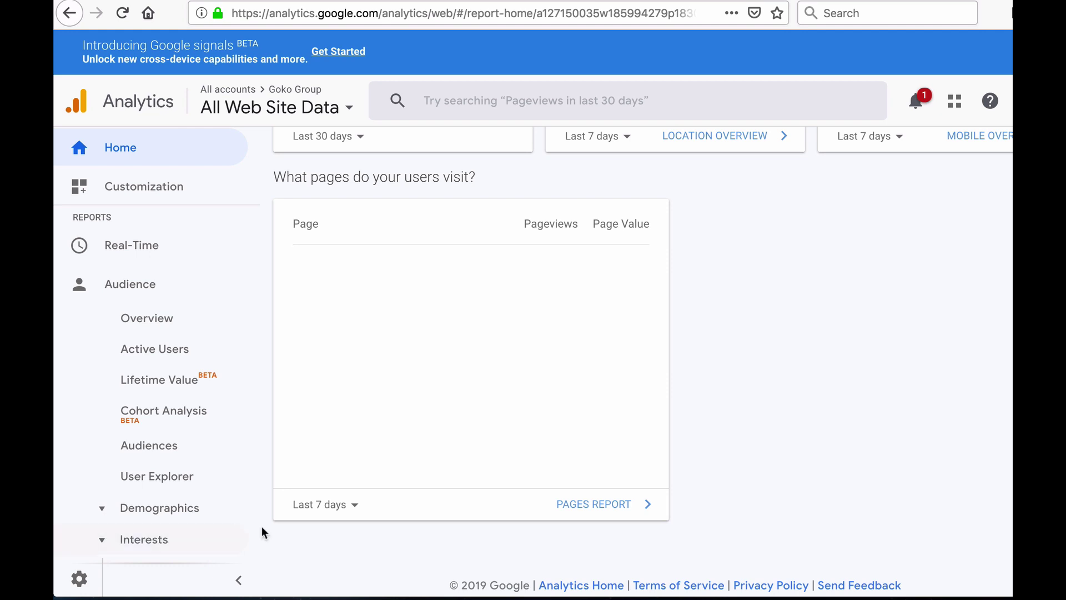
scroll(262, 525, down, 1)
scroll(234, 505, down, 3)
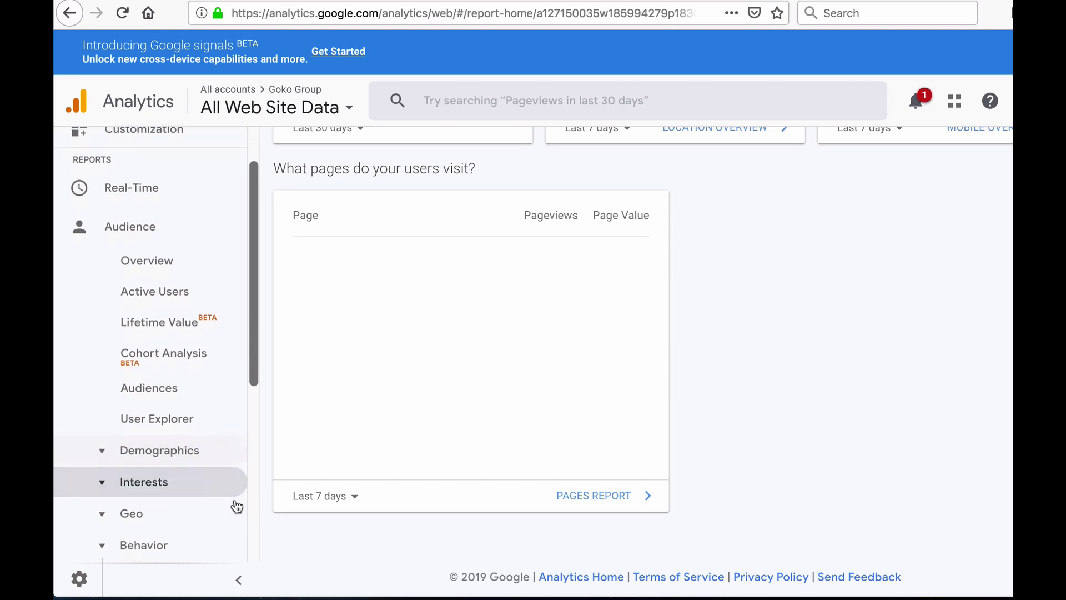
scroll(236, 506, down, 4)
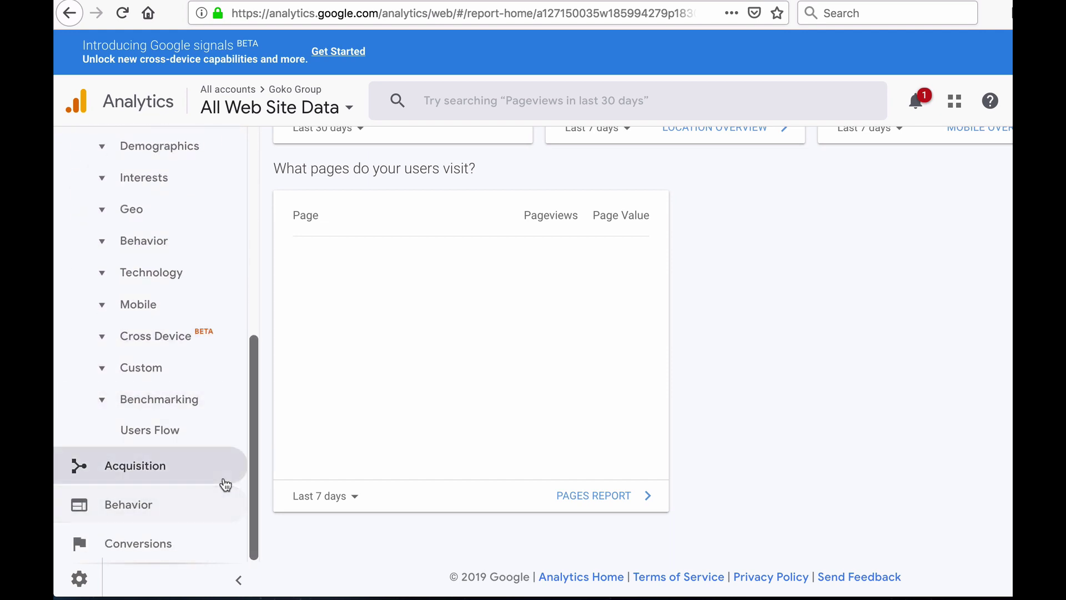
click(157, 546)
click(140, 436)
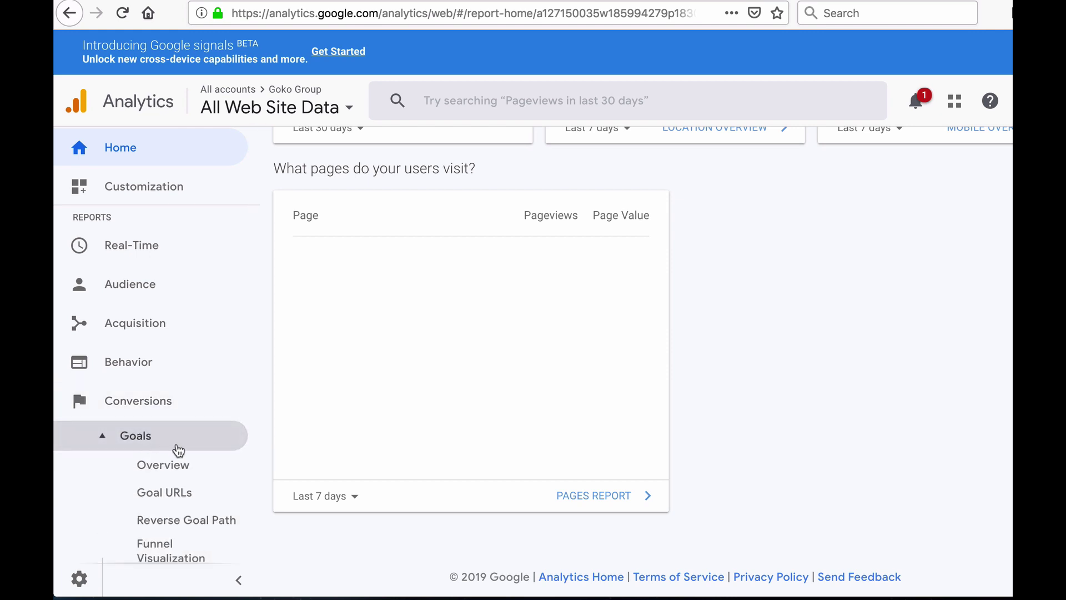
click(203, 472)
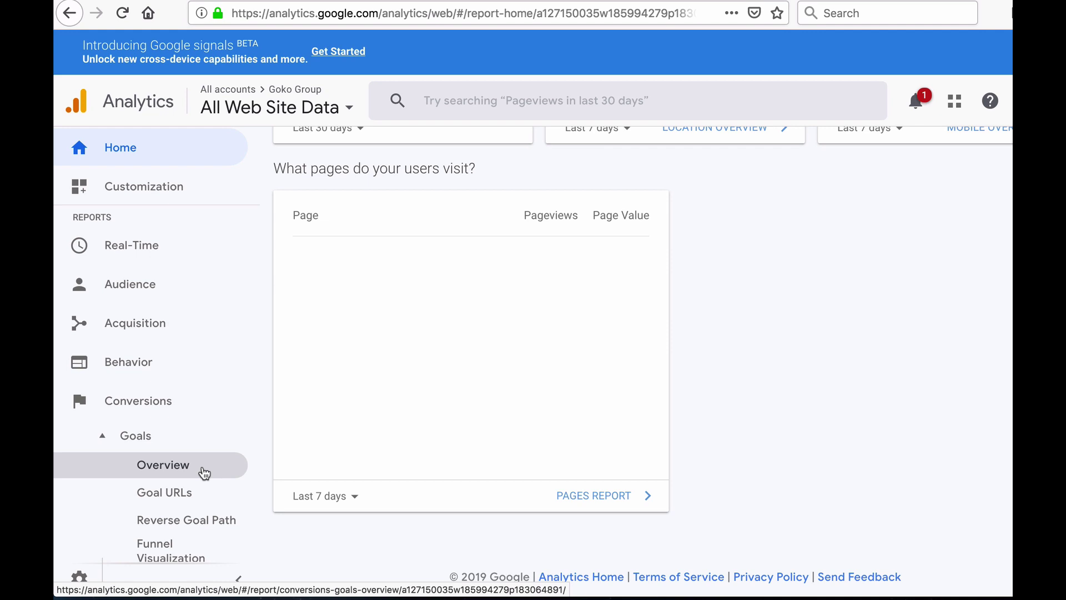
From the Goals Overview, set up goals and start a new goal
click(204, 473)
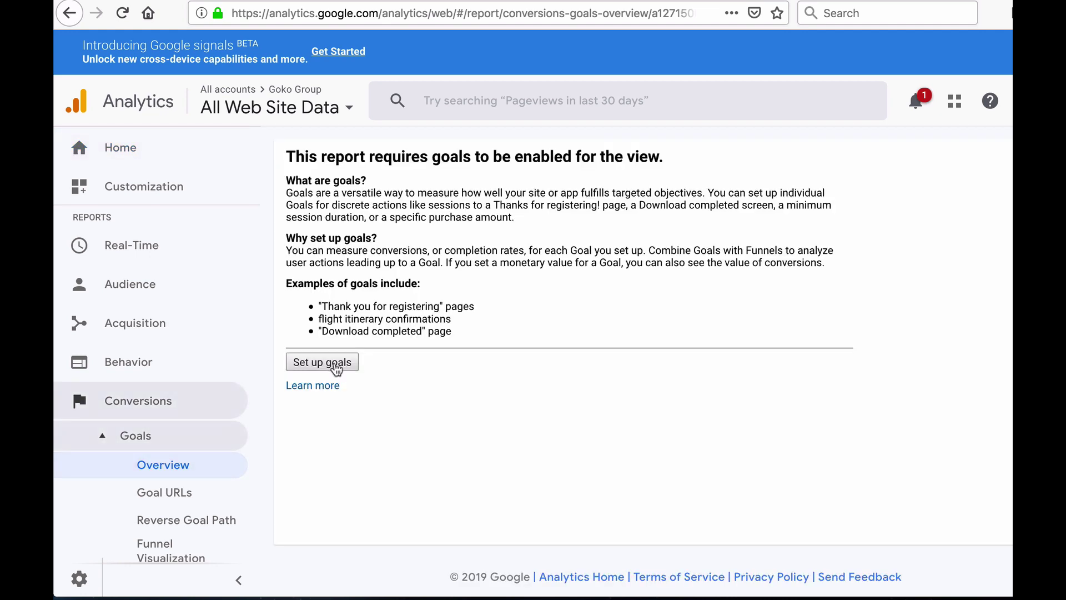
click(336, 367)
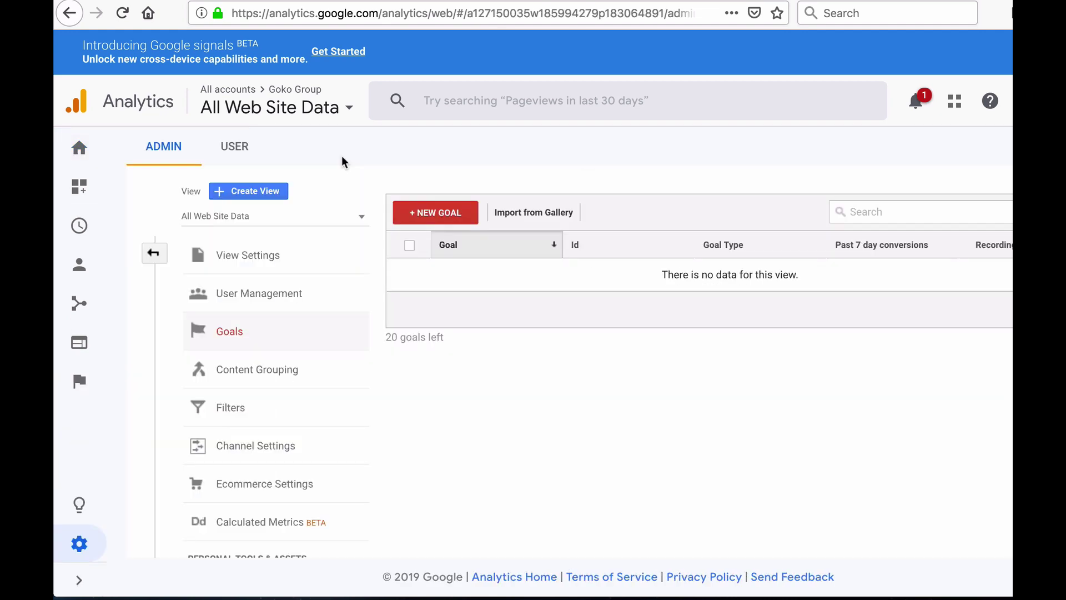
click(438, 215)
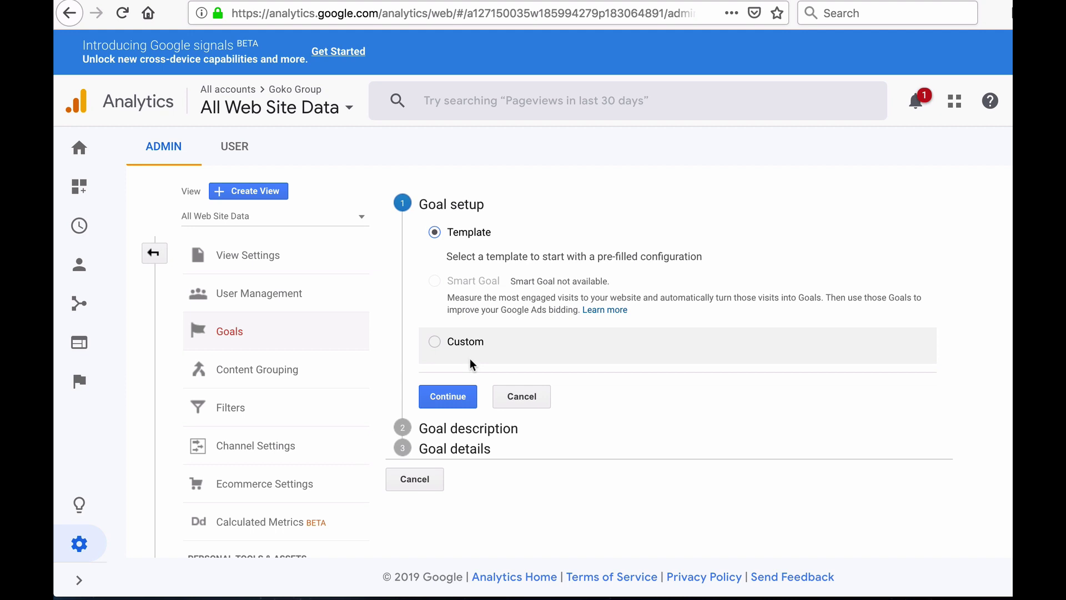
Name the goal 'subscribed to newsletter' and make it a Destination goal
click(447, 397)
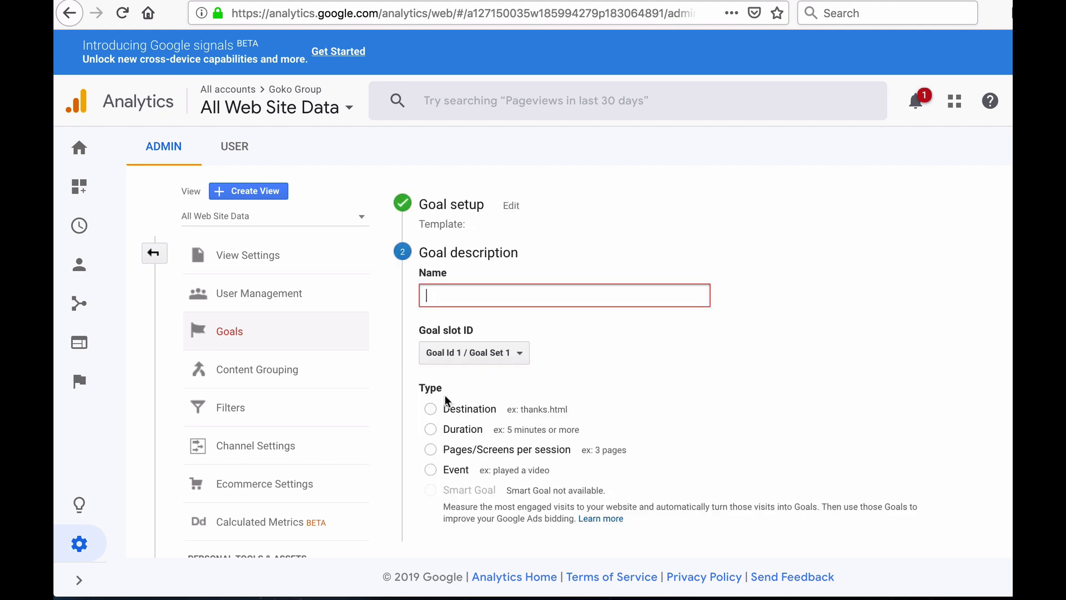
text(subscribed to ne)
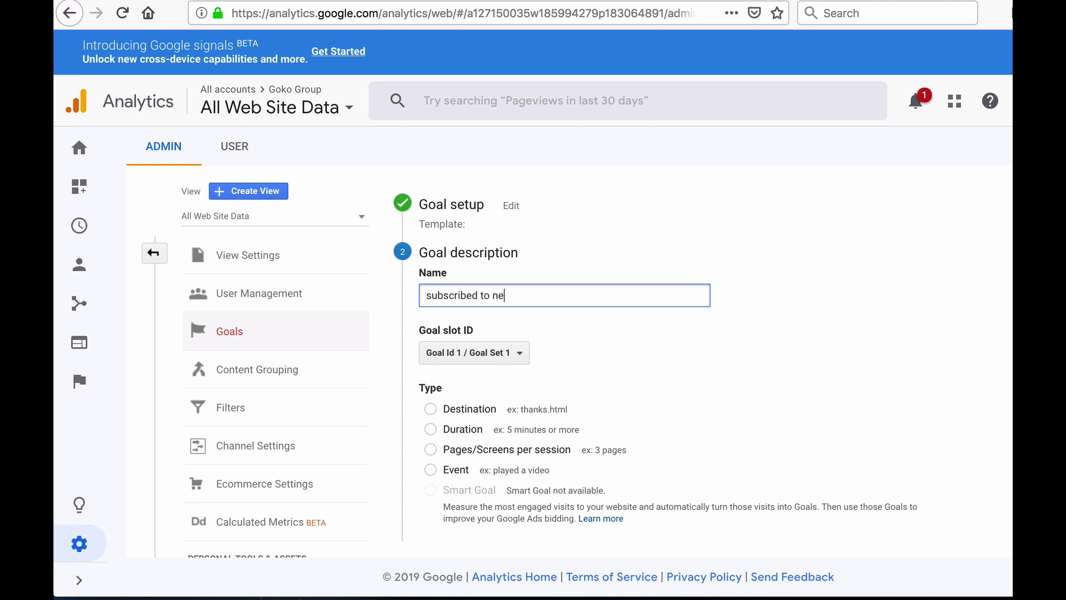
text(wsletter)
scroll(788, 421, down, 1)
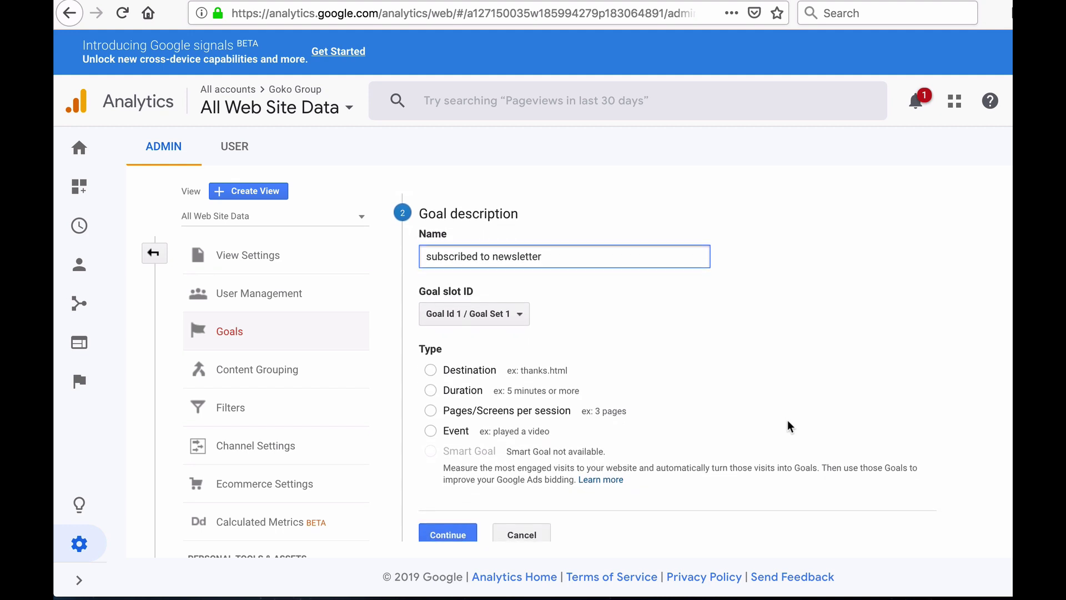
scroll(788, 425, down, 2)
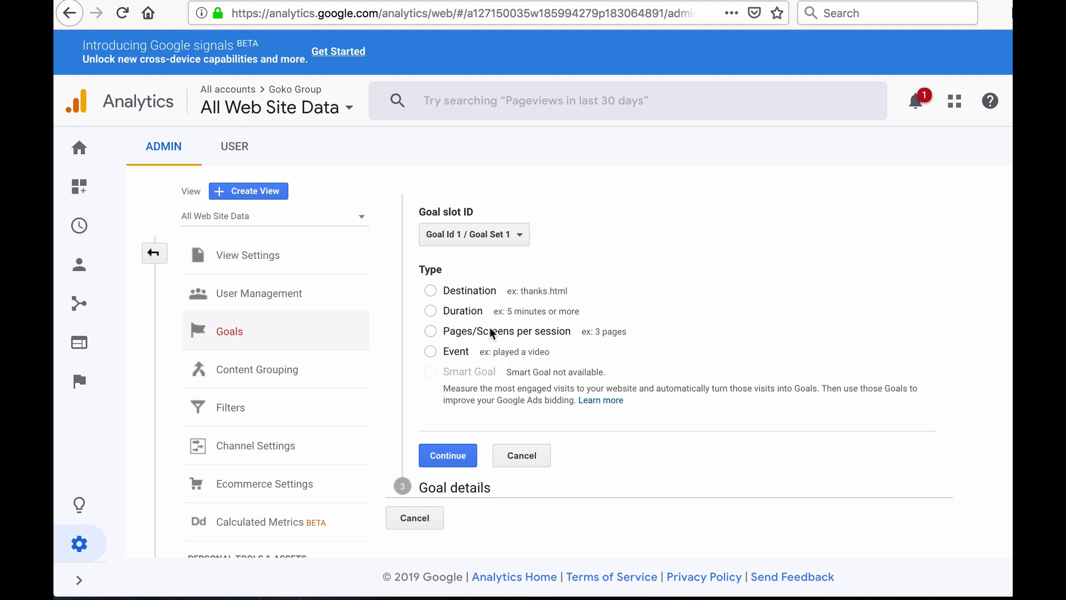
click(433, 292)
Continue to the goal details and switch the Value option ON
click(456, 459)
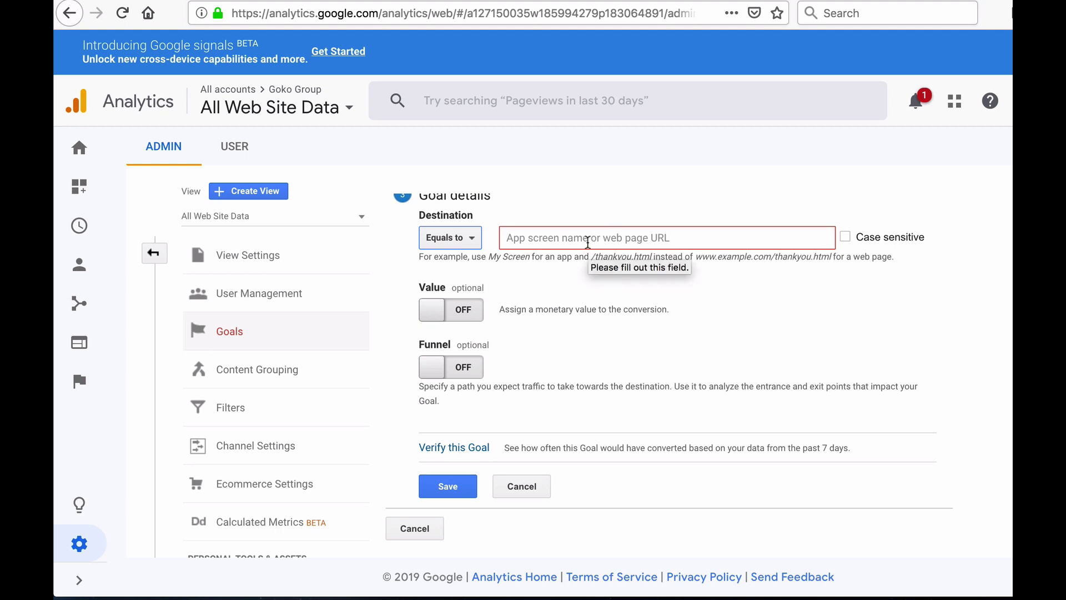
click(472, 314)
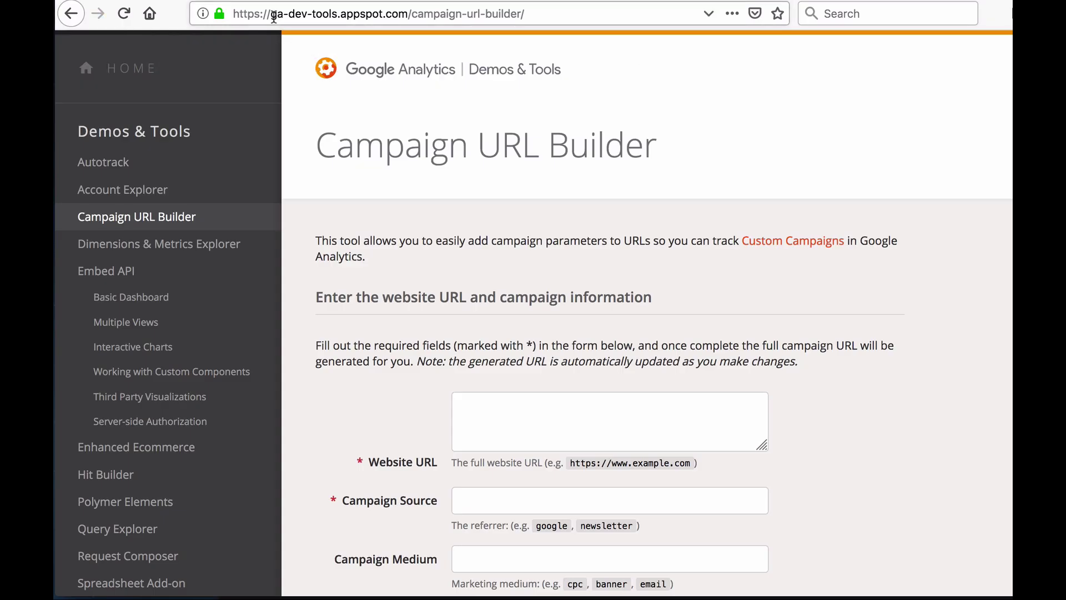
Select the ga-dev-tools.appspot.com/campaign-url-builder/ address in the URL bar
drag(270, 14, 472, 20)
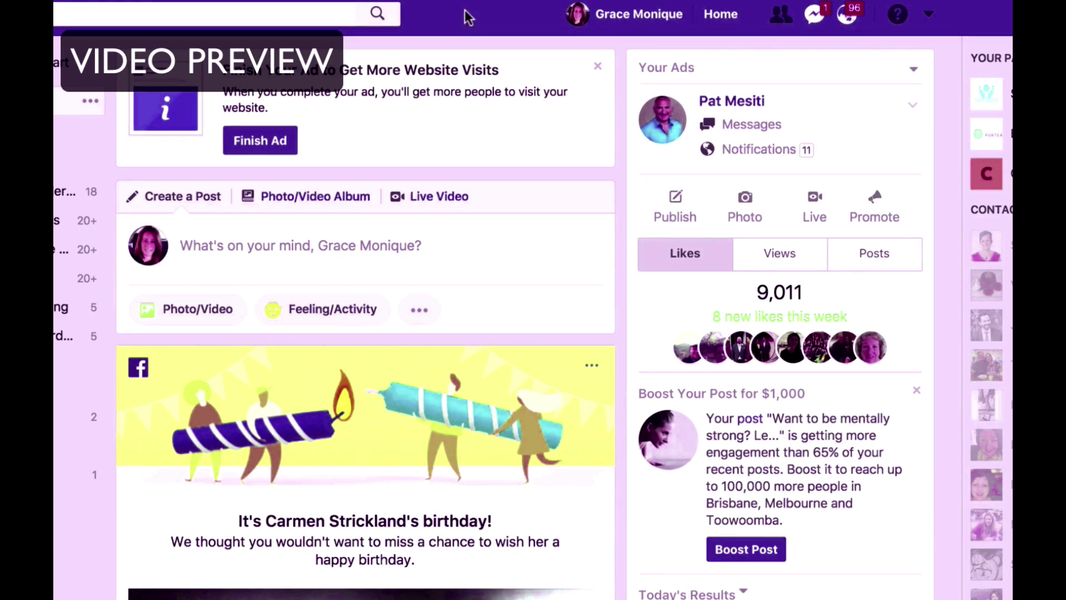
Start creating a Facebook page and look at the Local Business and Entertainment page types
click(932, 17)
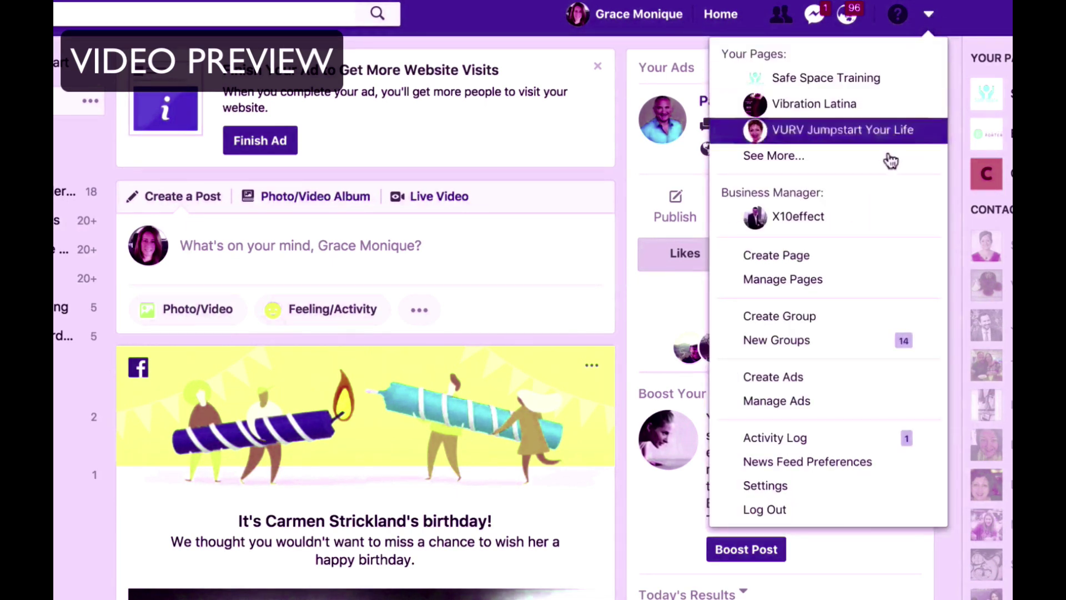
click(842, 267)
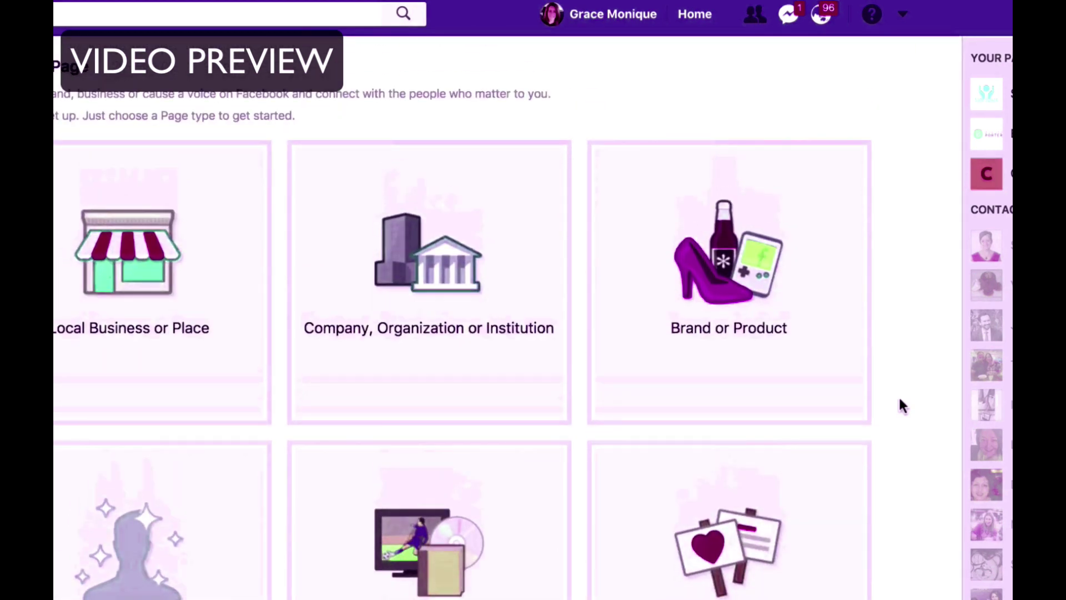
scroll(900, 400, down, 3)
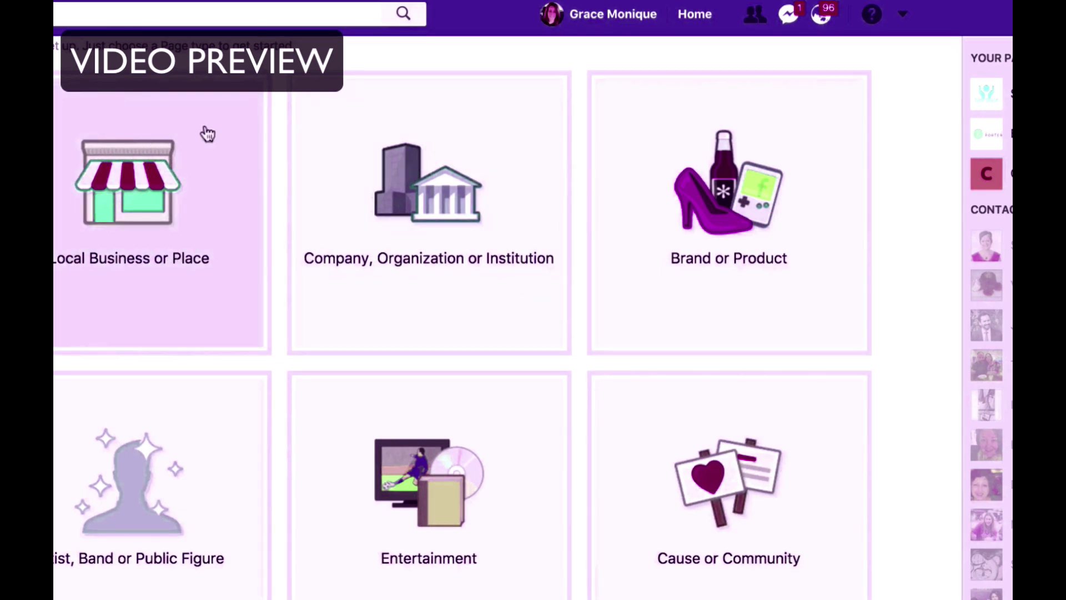
click(127, 131)
scroll(193, 212, up, 3)
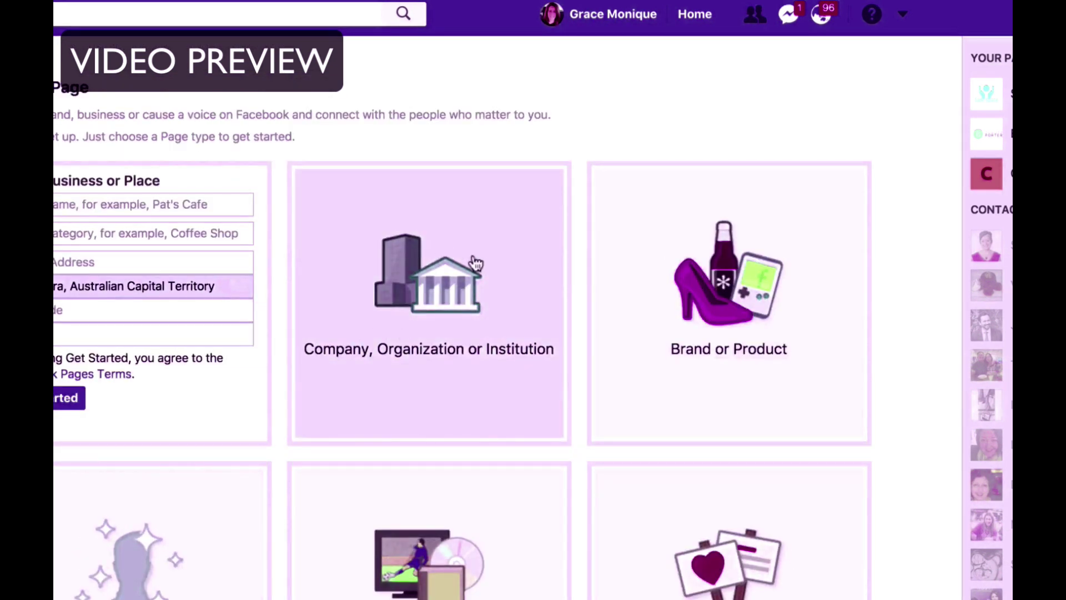
scroll(498, 343, down, 2)
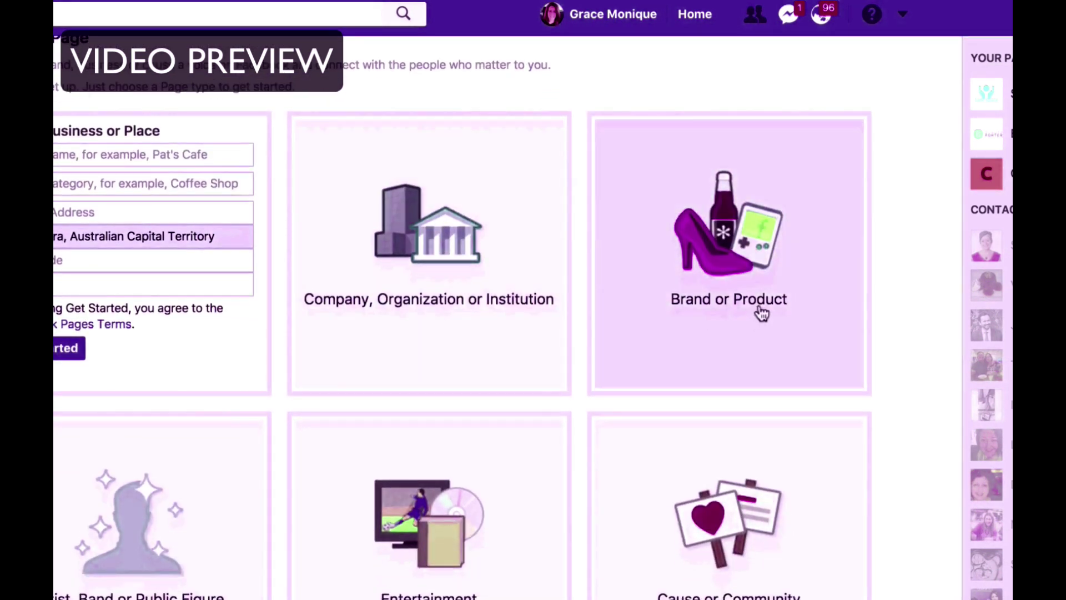
scroll(772, 307, down, 2)
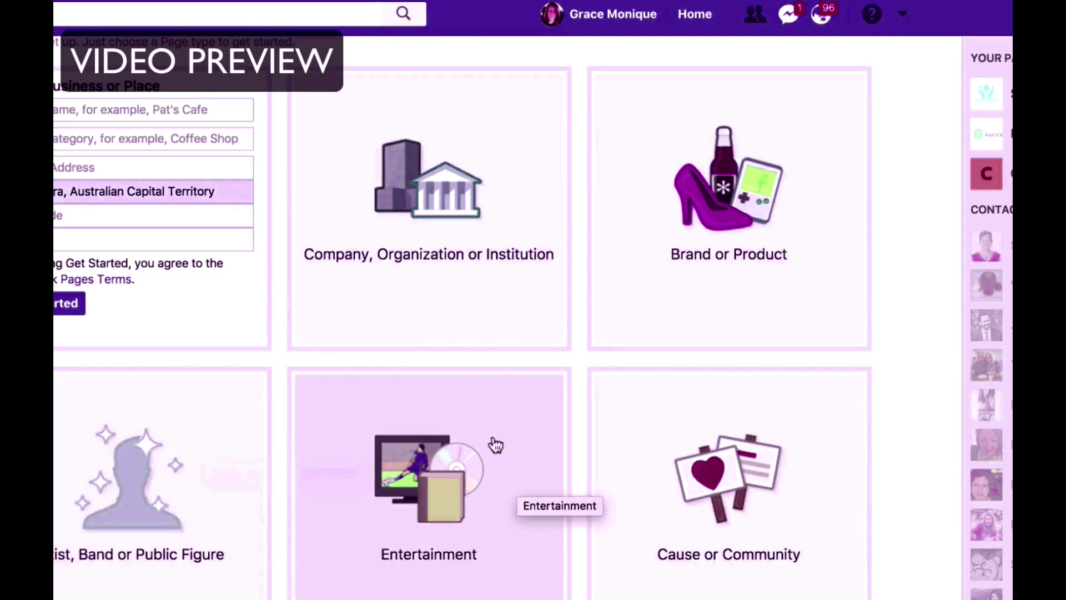
click(493, 444)
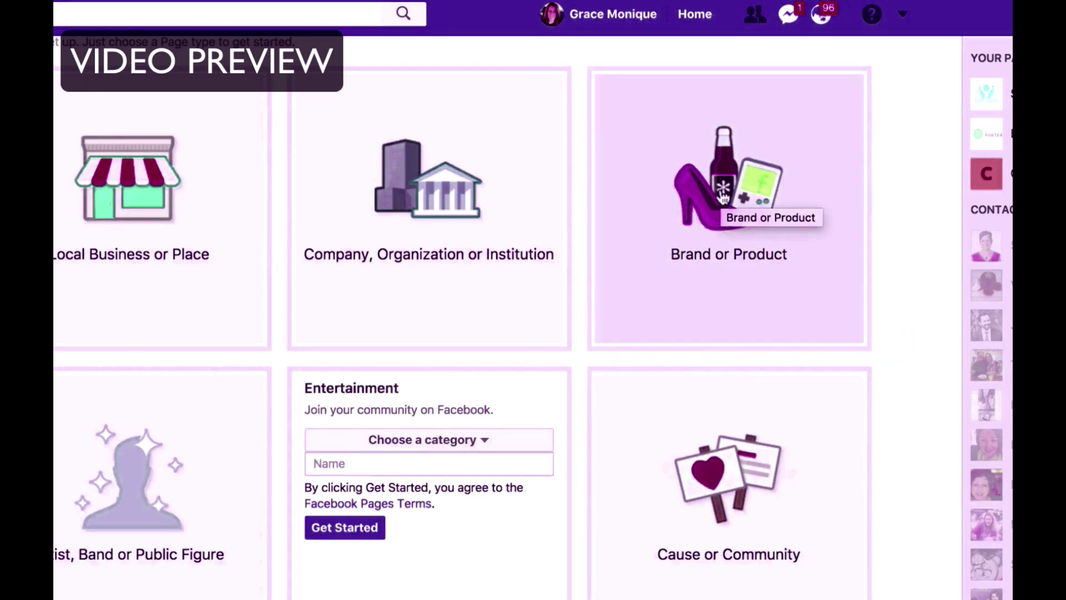
Create a Brand or Product page named 'Test' in the Website category
click(723, 194)
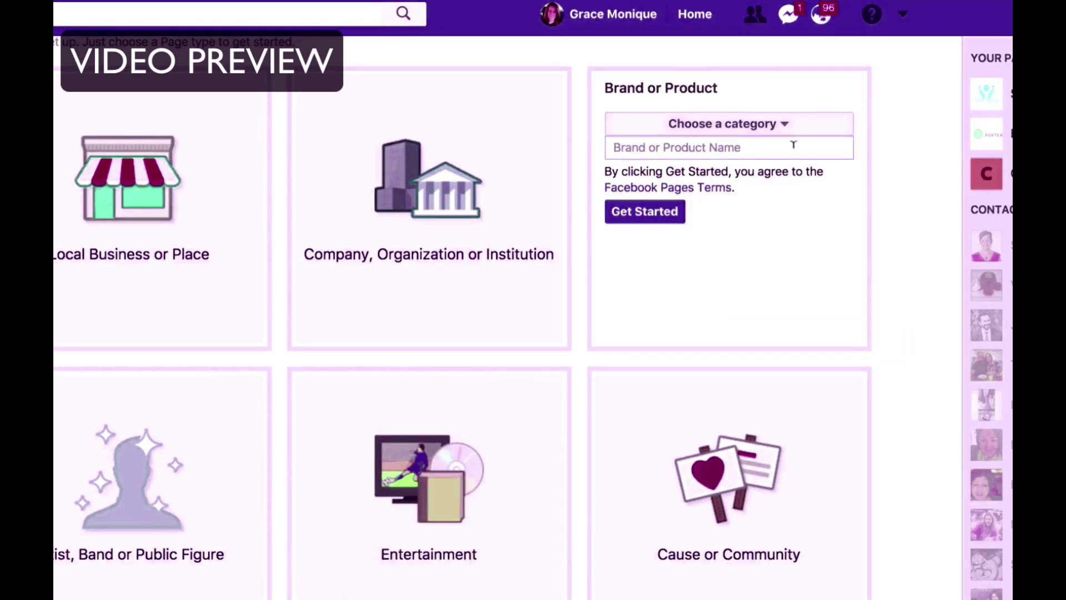
click(784, 132)
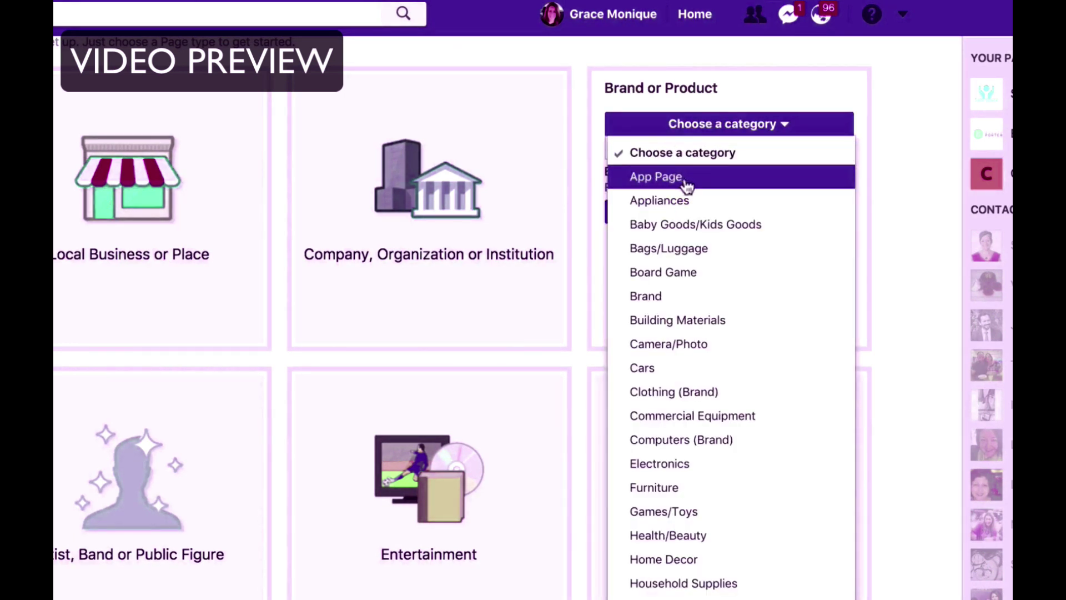
scroll(753, 398, down, 1)
scroll(754, 397, down, 5)
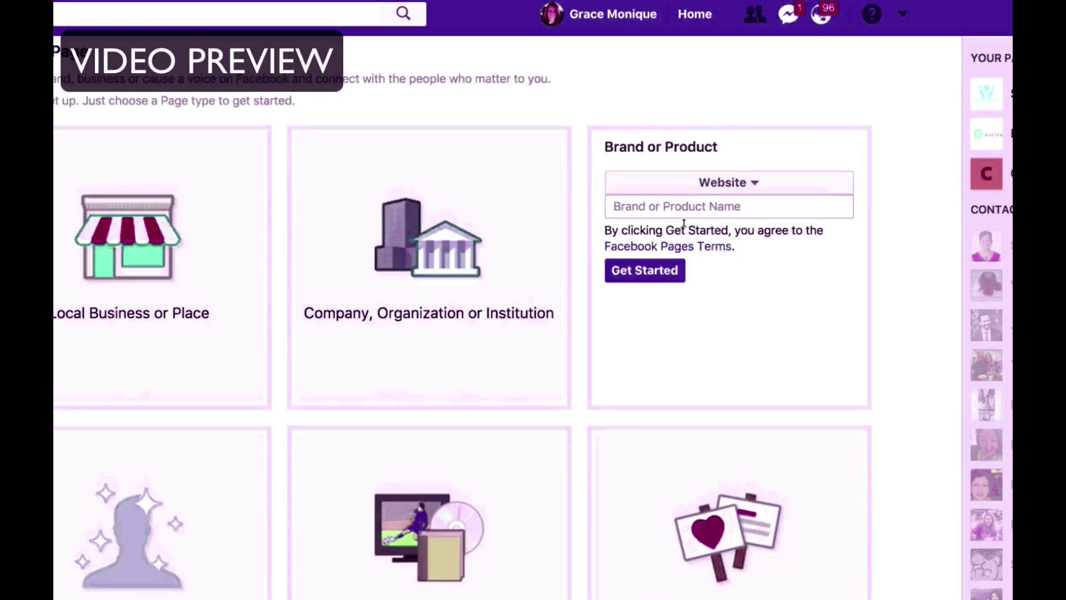
click(679, 201)
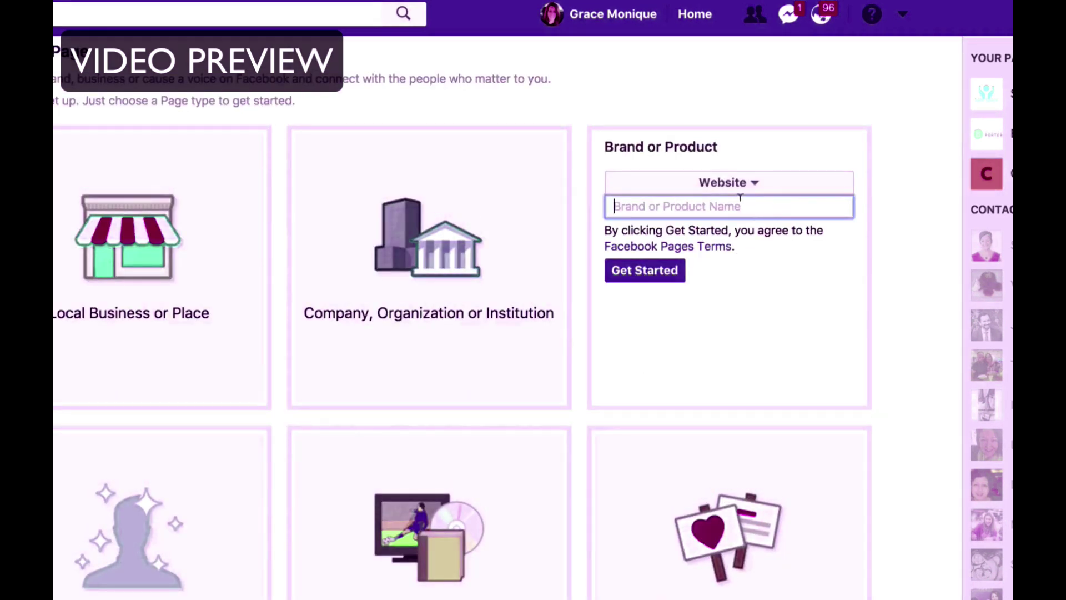
text(Test)
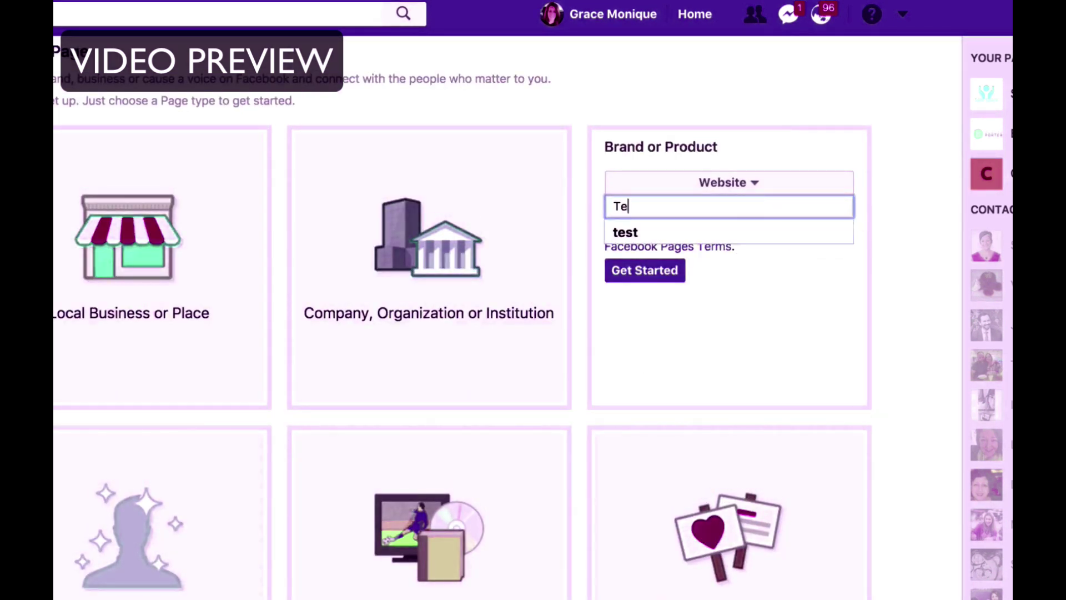
click(633, 297)
click(648, 272)
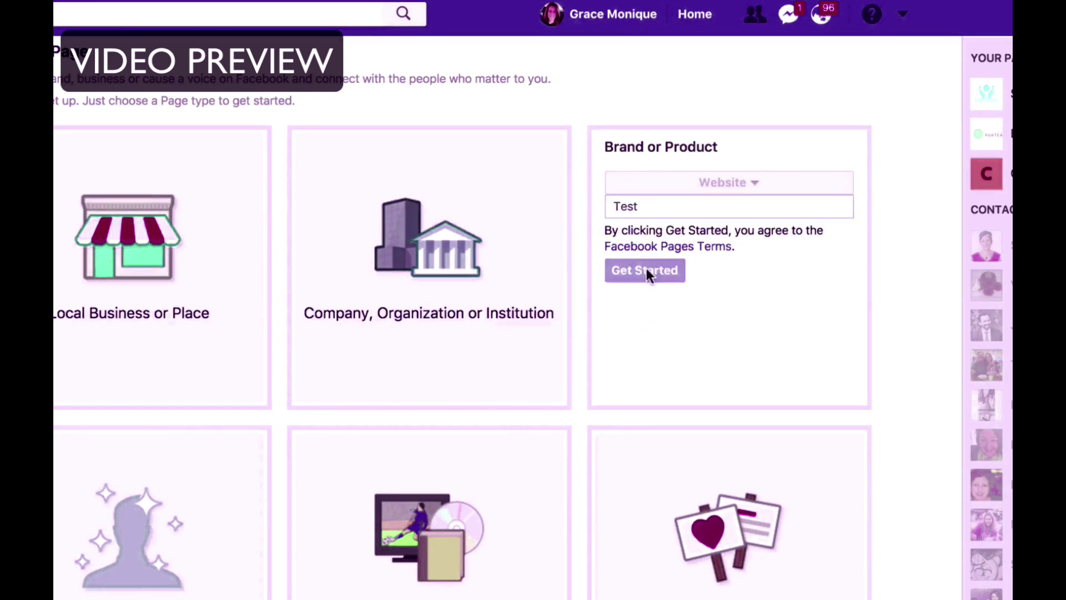